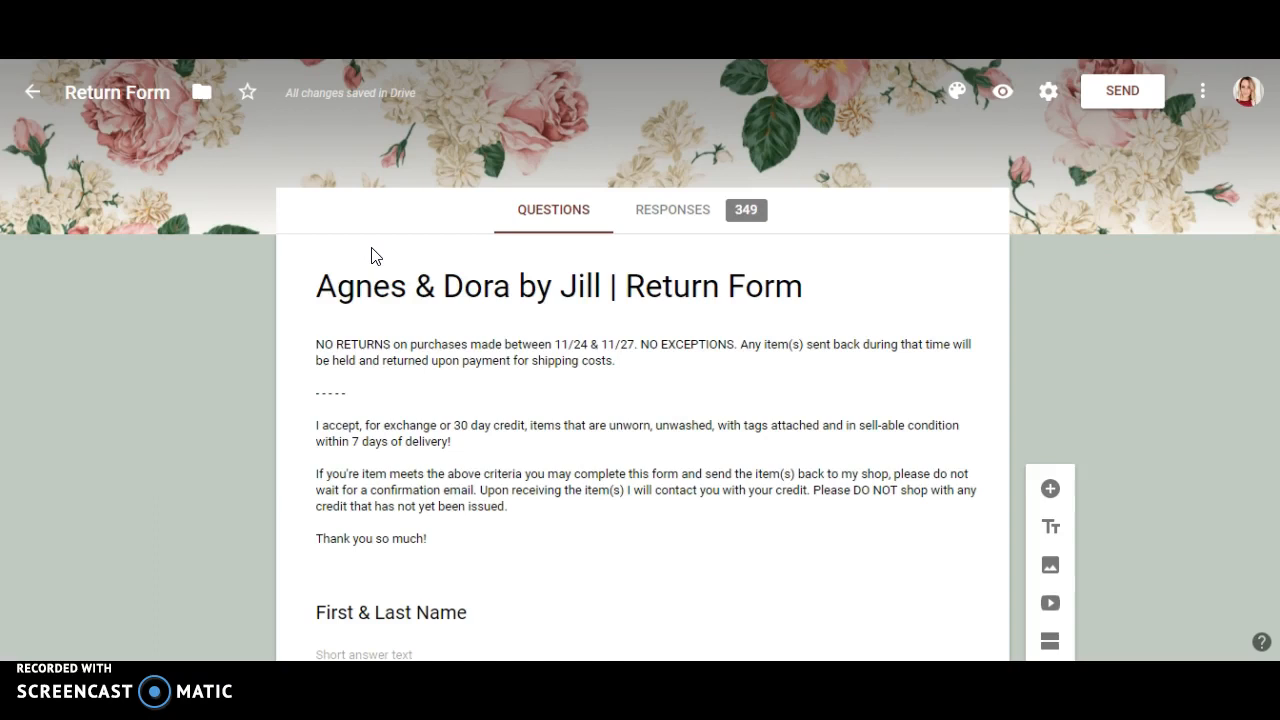
# Step: Show the form's theme colour palette, examine the colour choices and the image option, and close it without choosing one
pyautogui.click(729, 104)
pyautogui.click(955, 106)
pyautogui.click(1160, 357)
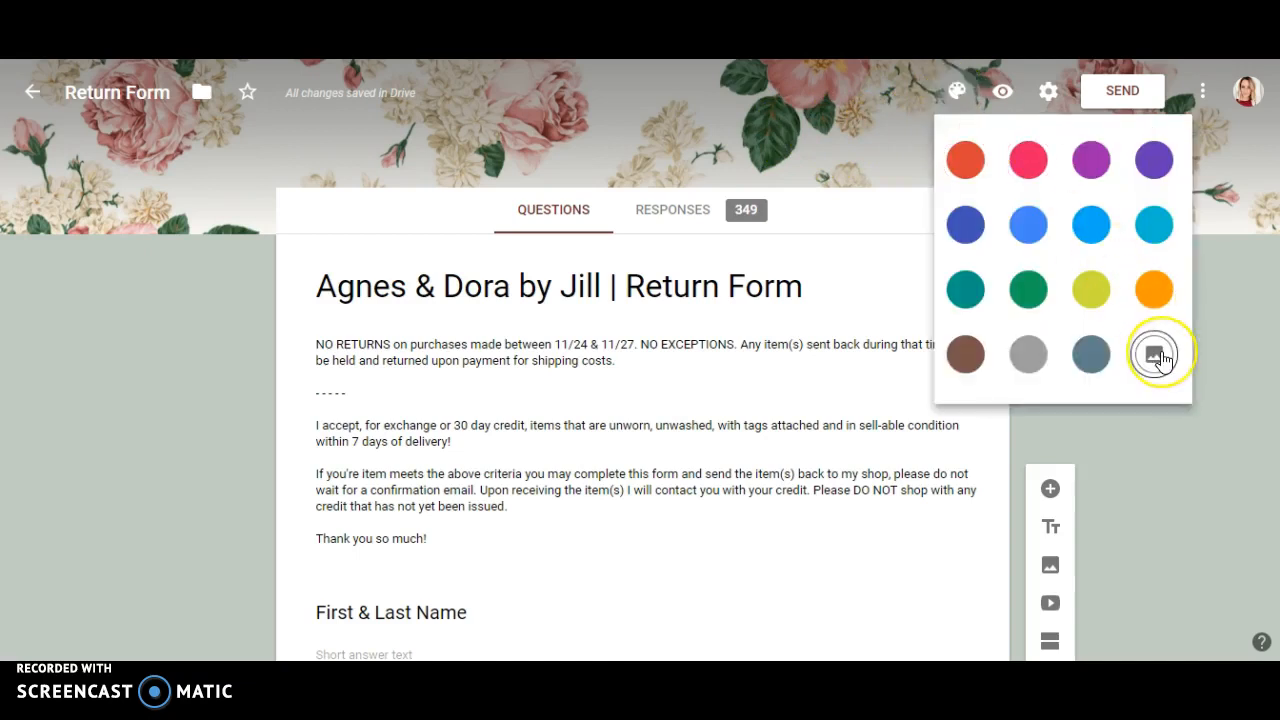
pyautogui.click(1157, 360)
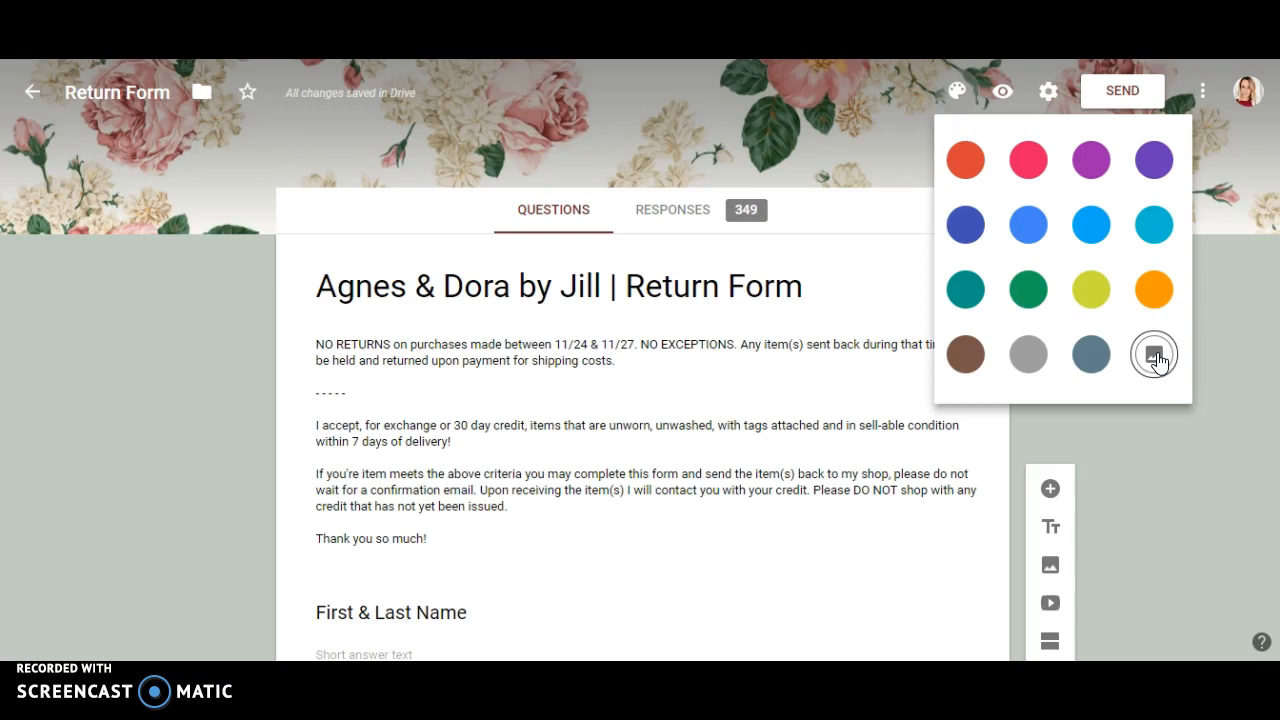
pyautogui.click(1156, 360)
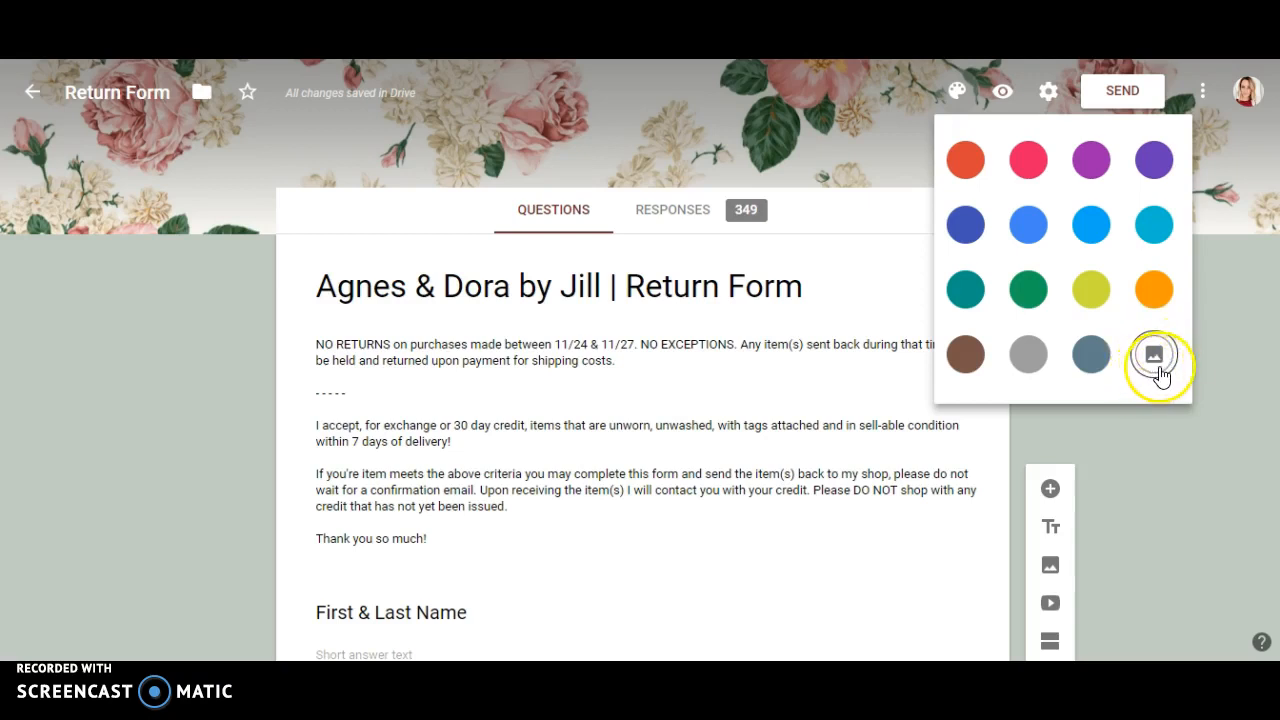
pyautogui.click(1214, 344)
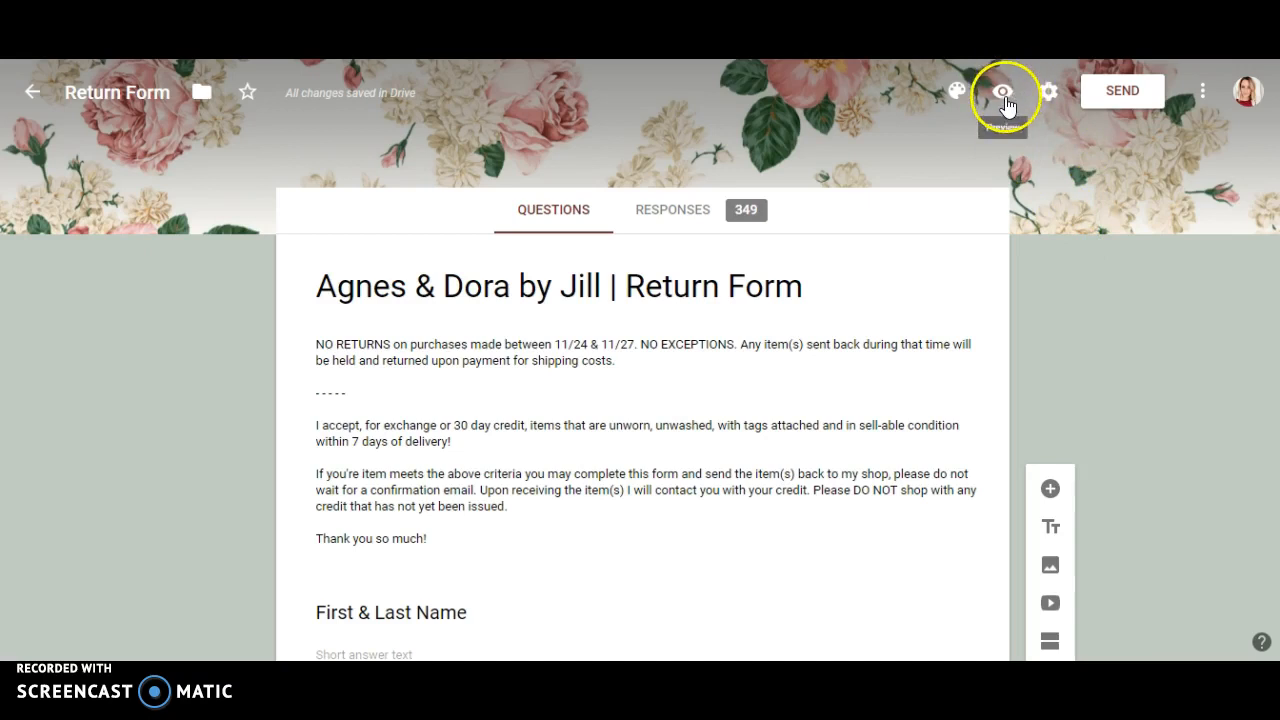
# Step: Review the form's General, Presentation and Quizzes settings and leave them without saving
pyautogui.click(1048, 98)
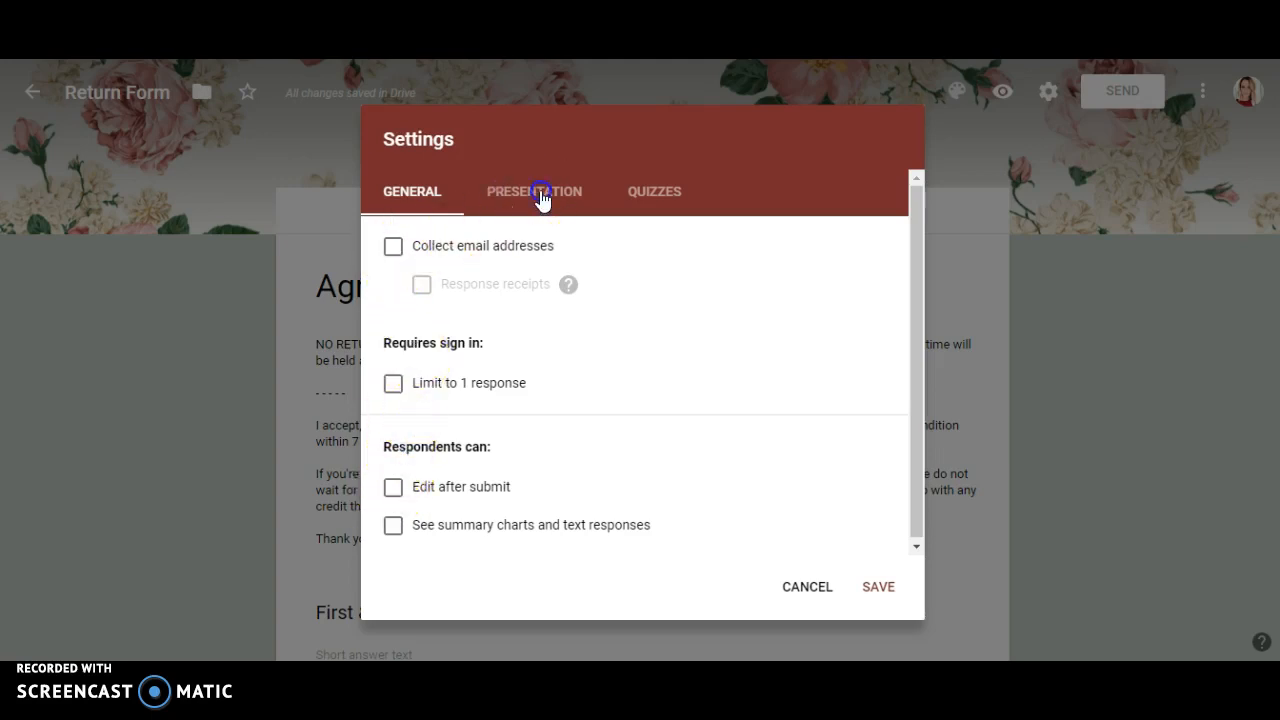
pyautogui.click(540, 198)
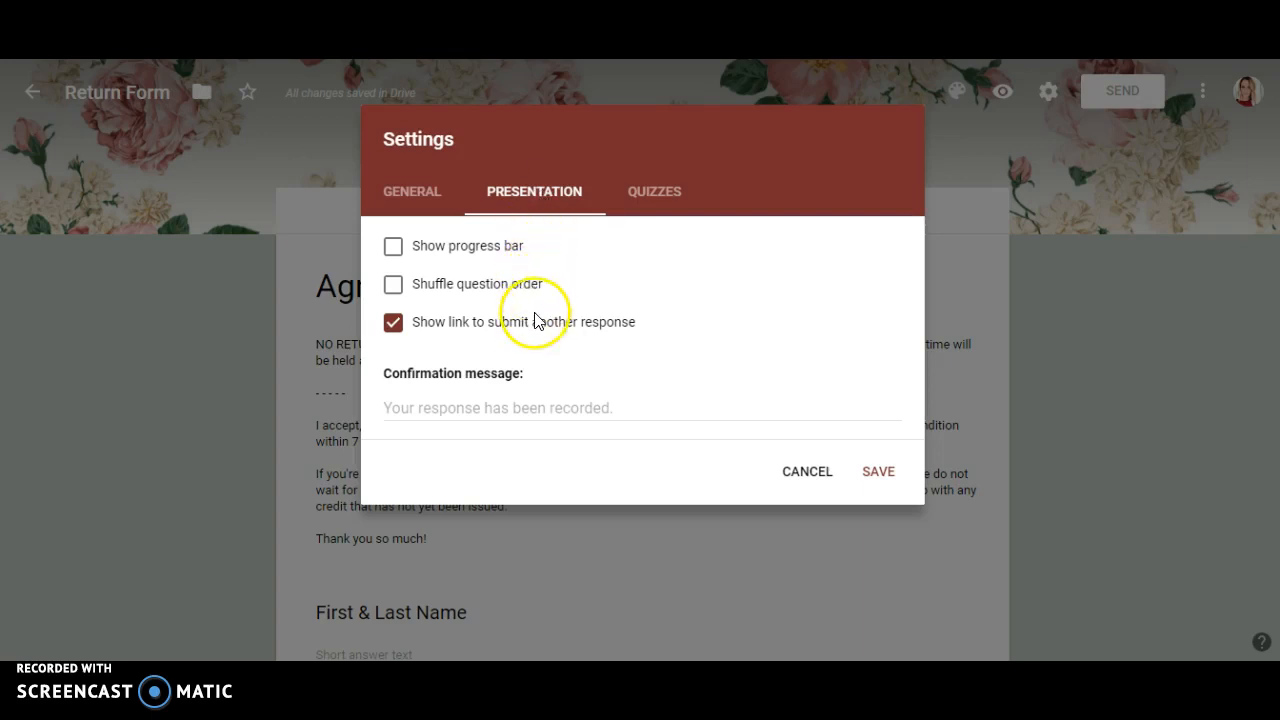
pyautogui.click(645, 200)
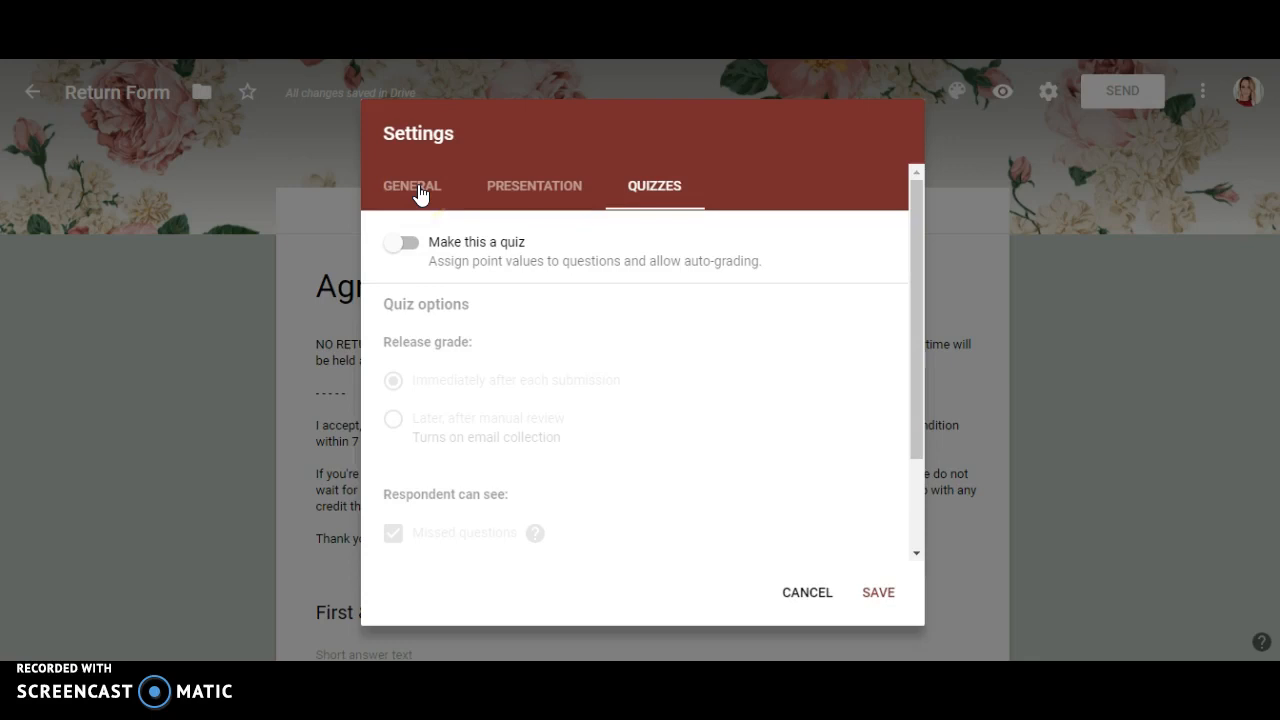
pyautogui.click(421, 194)
pyautogui.click(807, 587)
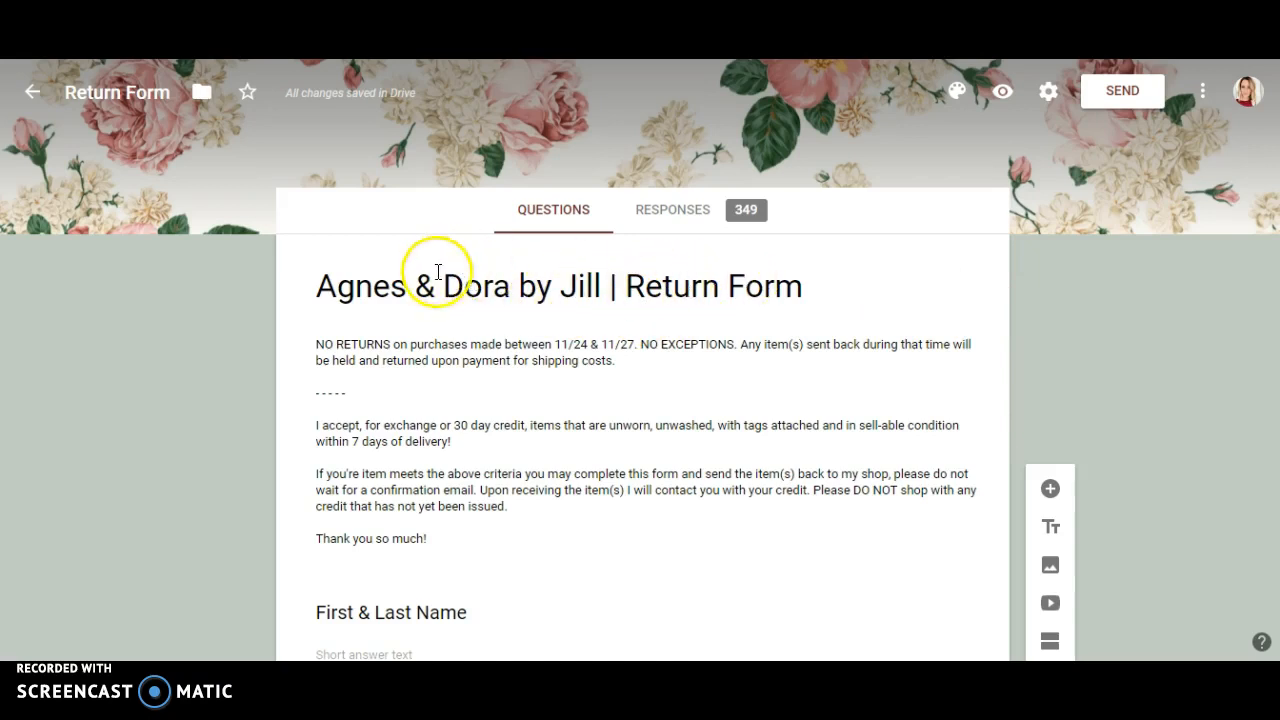
# Step: Highlight the form's title text and its full description text to examine the editable header
pyautogui.click(598, 286)
pyautogui.tripleClick(598, 286)
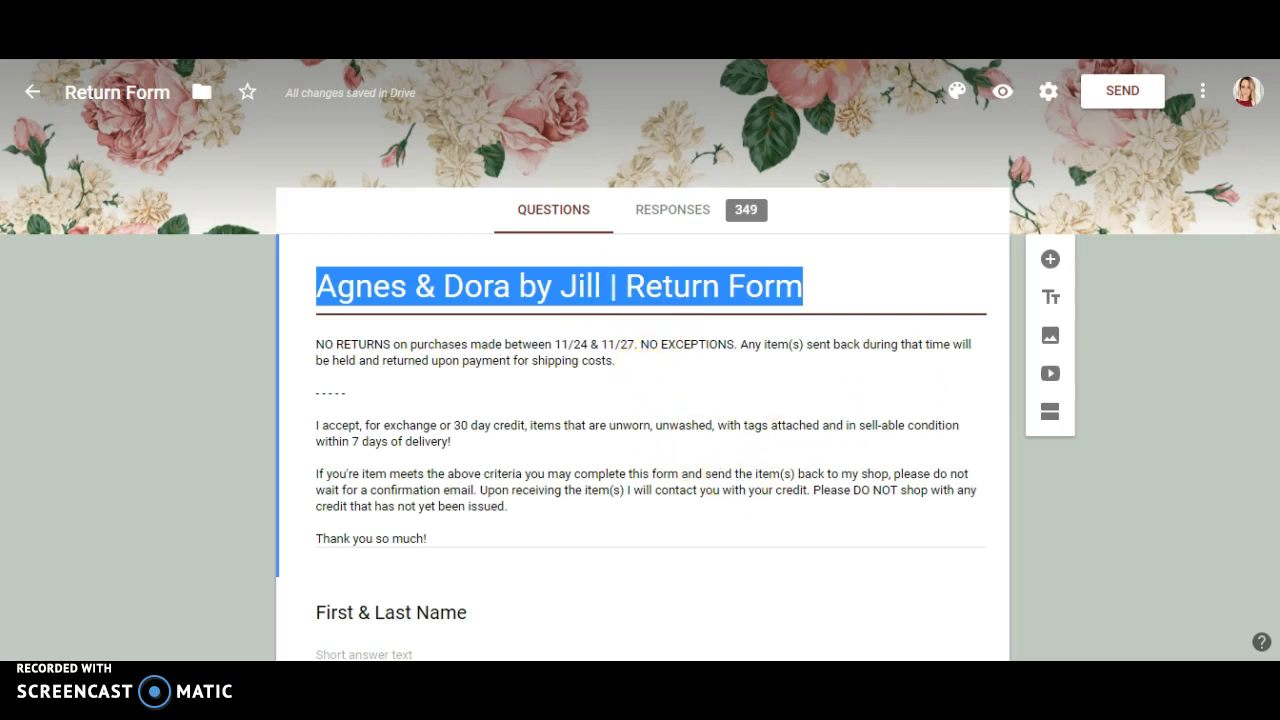
pyautogui.scroll(-1, 640, 357)
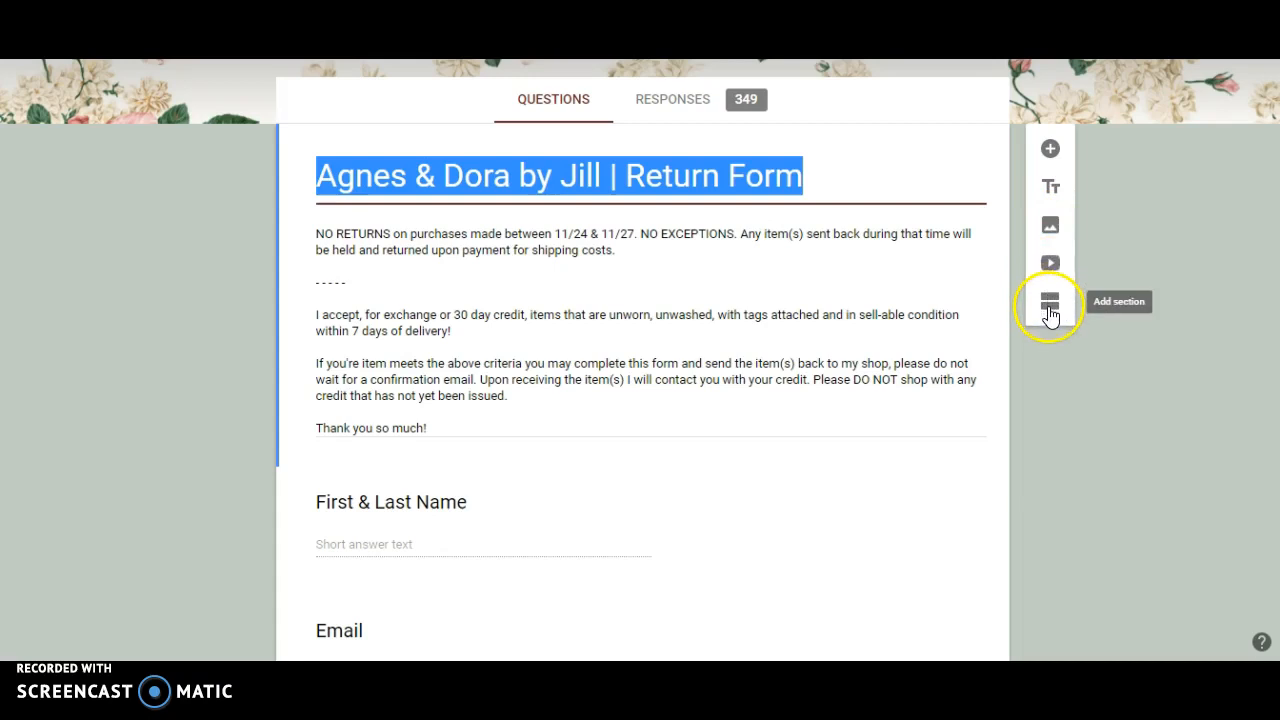
pyautogui.click(871, 310)
pyautogui.hotkey('ctrl', 'a')
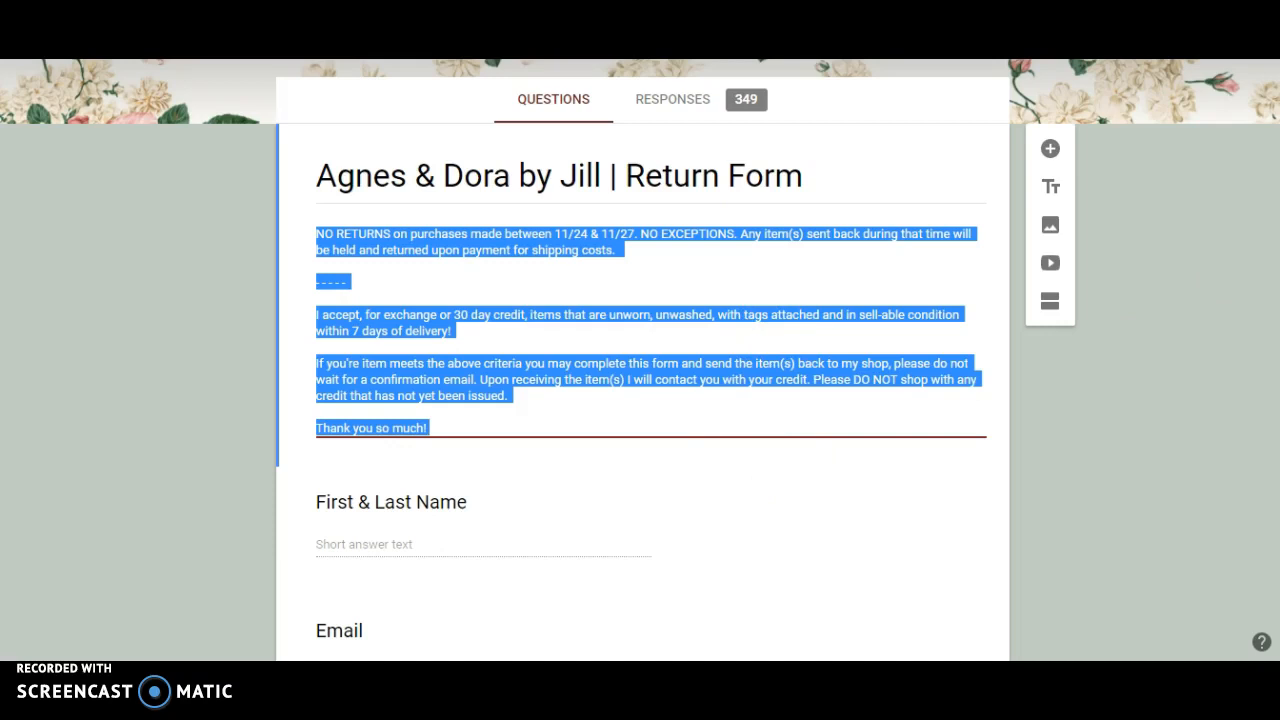
# Step: Examine the "First & Last Name" question's available answer types and its additional display options
pyautogui.scroll(-3, 640, 350)
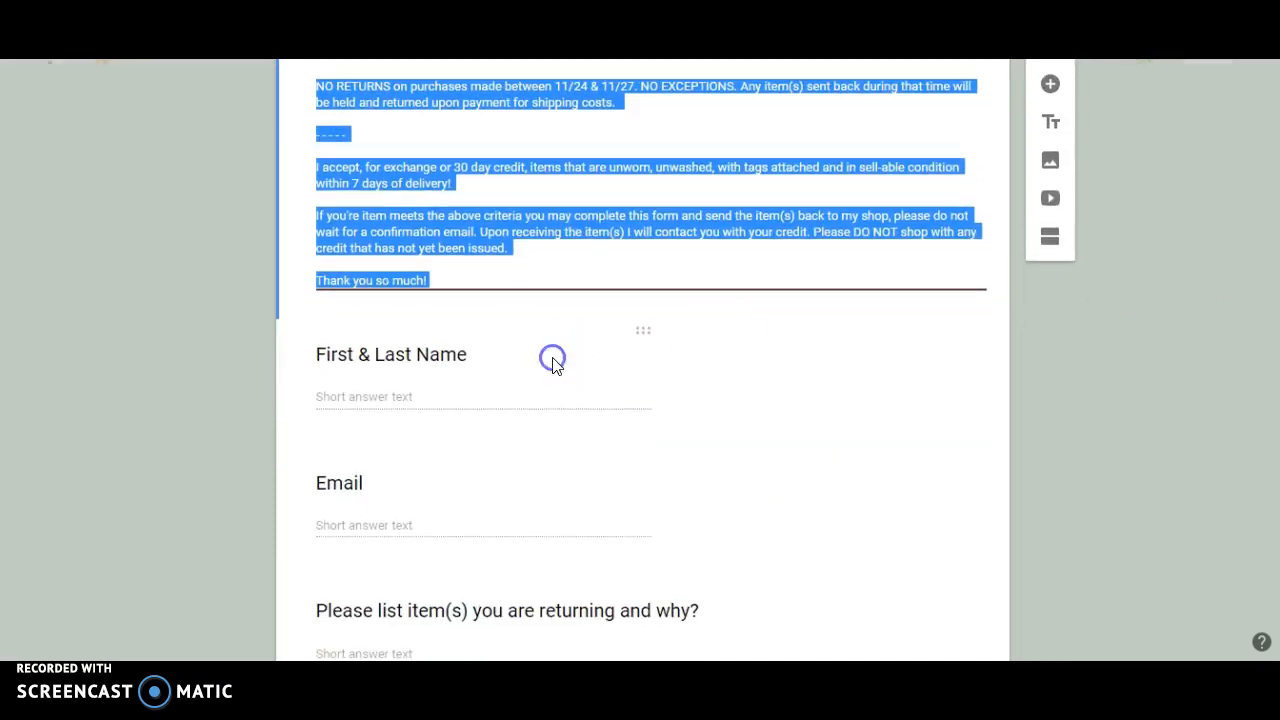
pyautogui.click(553, 360)
pyautogui.moveTo(642, 331)
pyautogui.mouseDown()
pyautogui.moveTo(640, 414)
pyautogui.moveTo(651, 314)
pyautogui.moveTo(646, 344)
pyautogui.mouseUp()
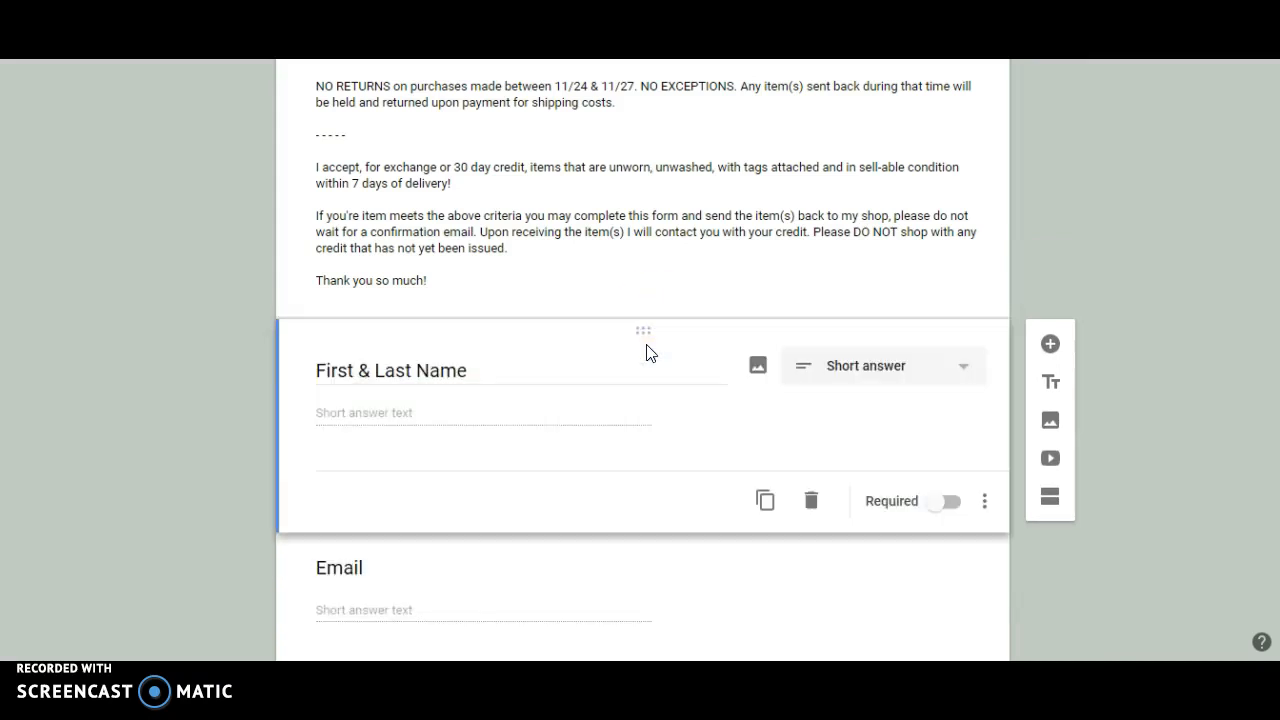
pyautogui.click(845, 378)
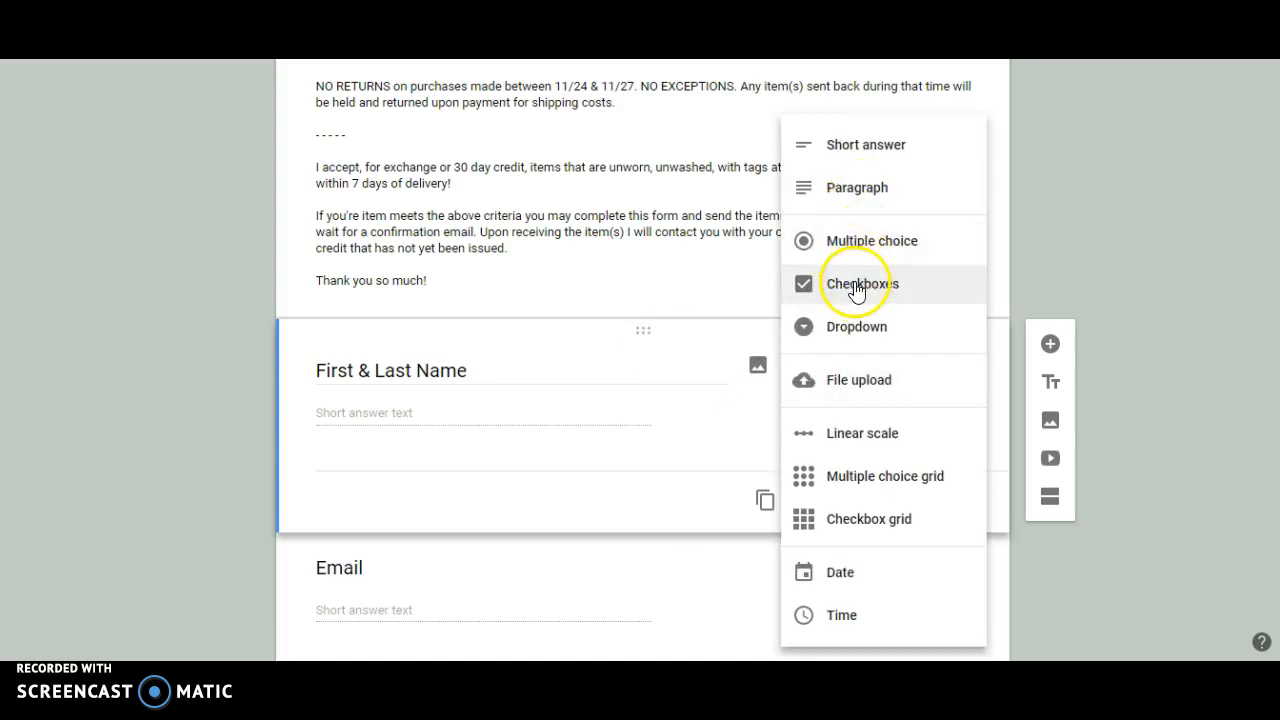
pyautogui.click(666, 393)
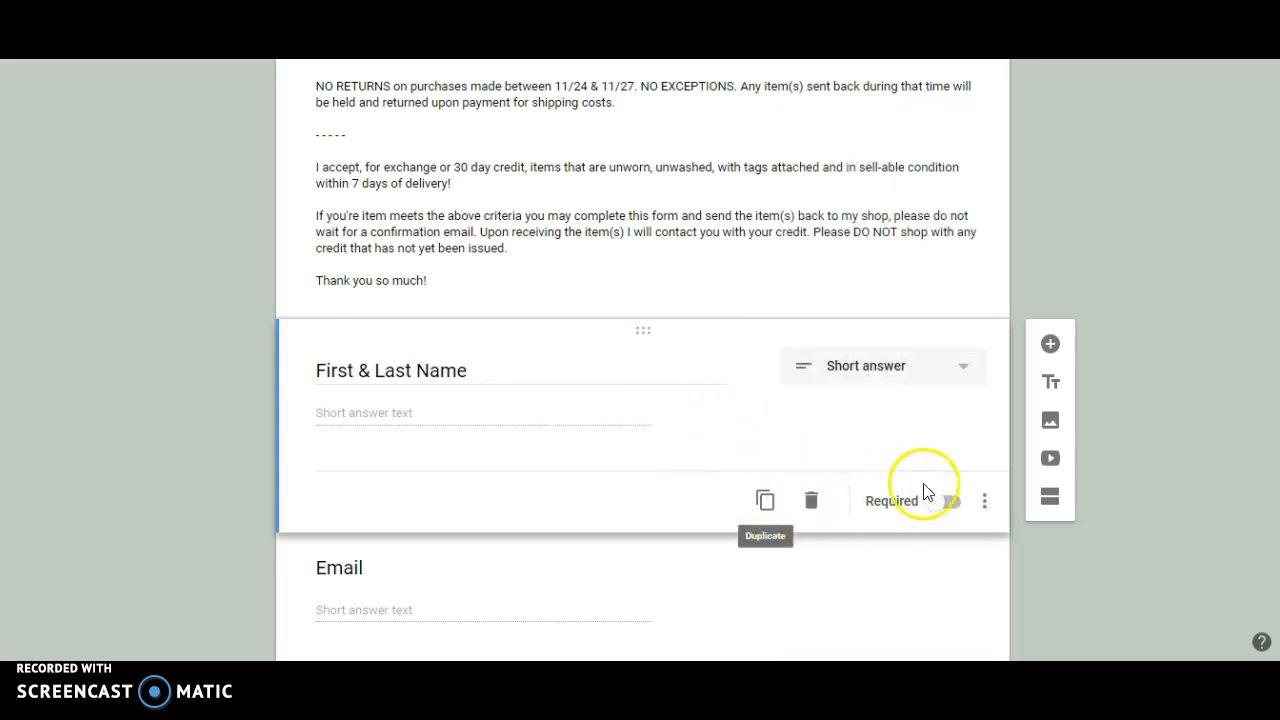
pyautogui.click(984, 503)
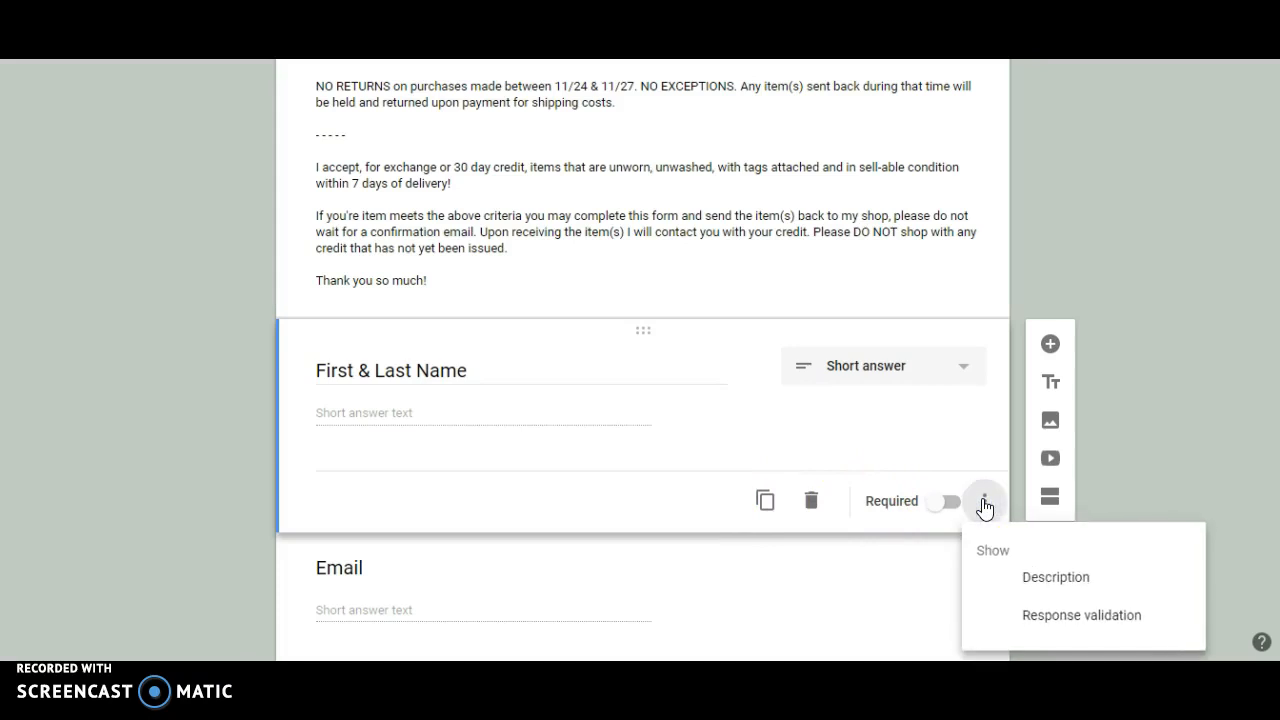
pyautogui.click(1249, 394)
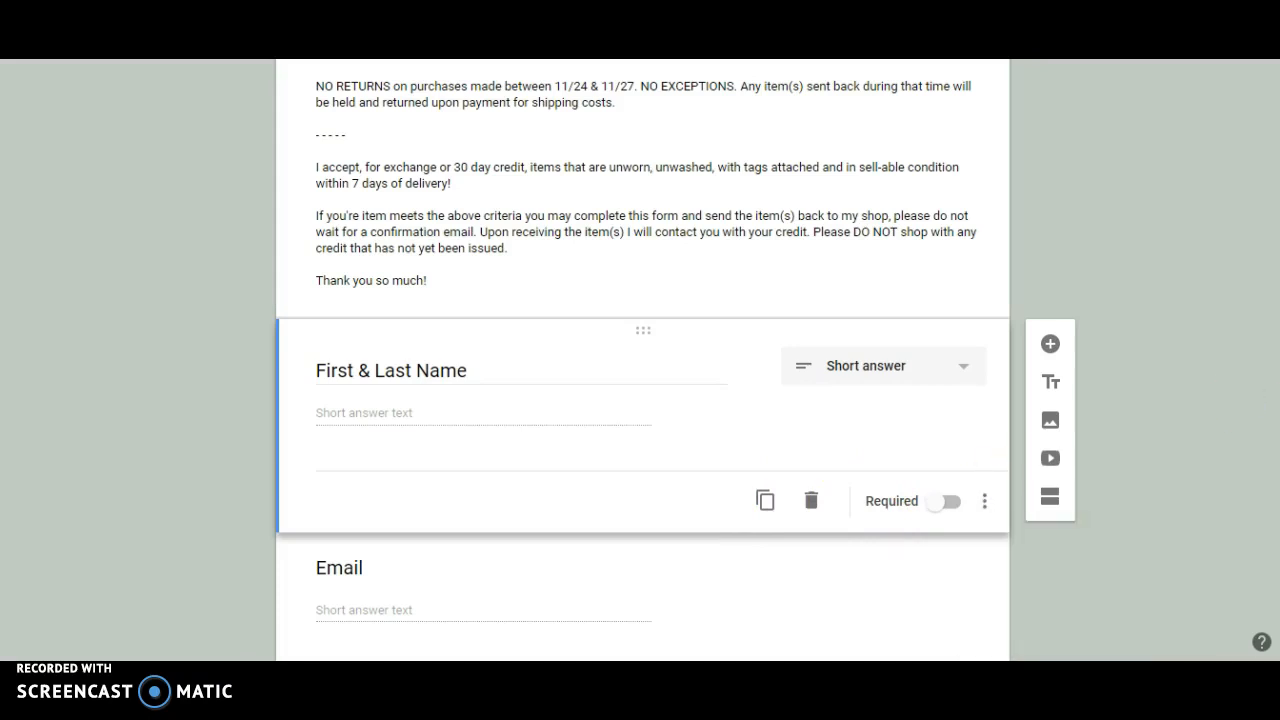
# Step: Add an "Other" choice and one extra option to the "Do you live in North Dakota?" question
pyautogui.scroll(-1, 642, 360)
pyautogui.scroll(-3, 640, 360)
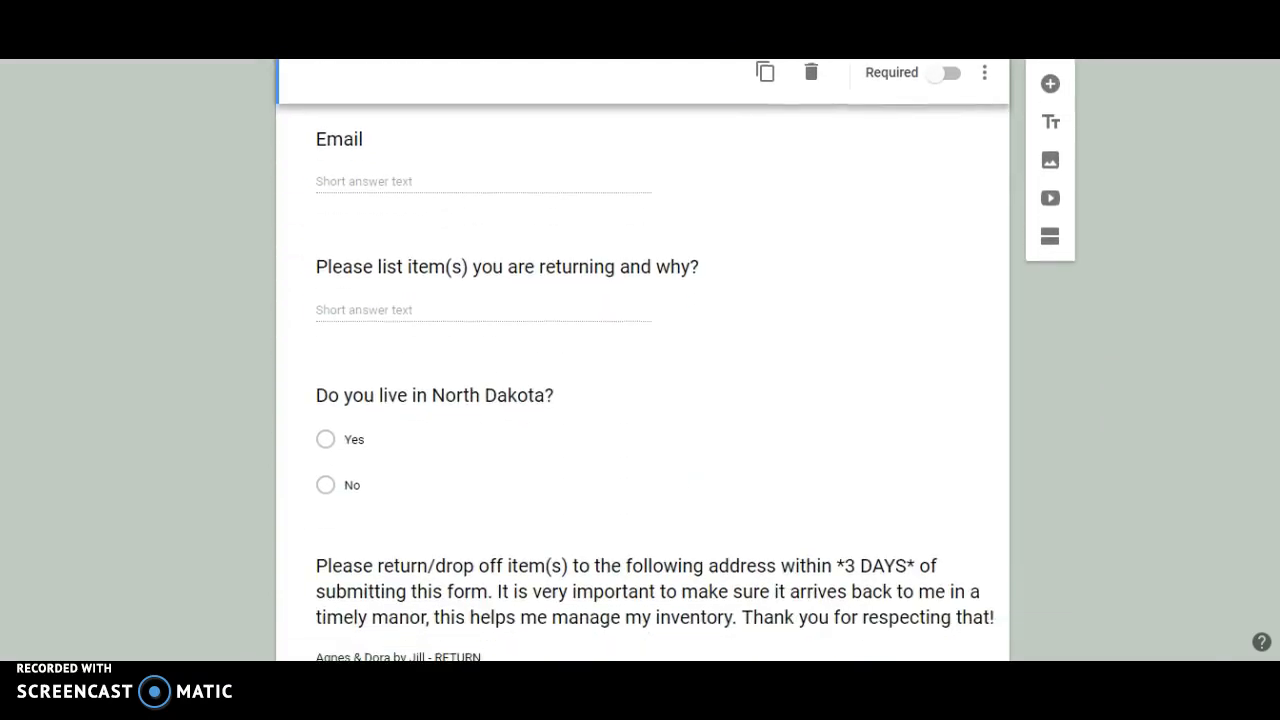
pyautogui.click(329, 442)
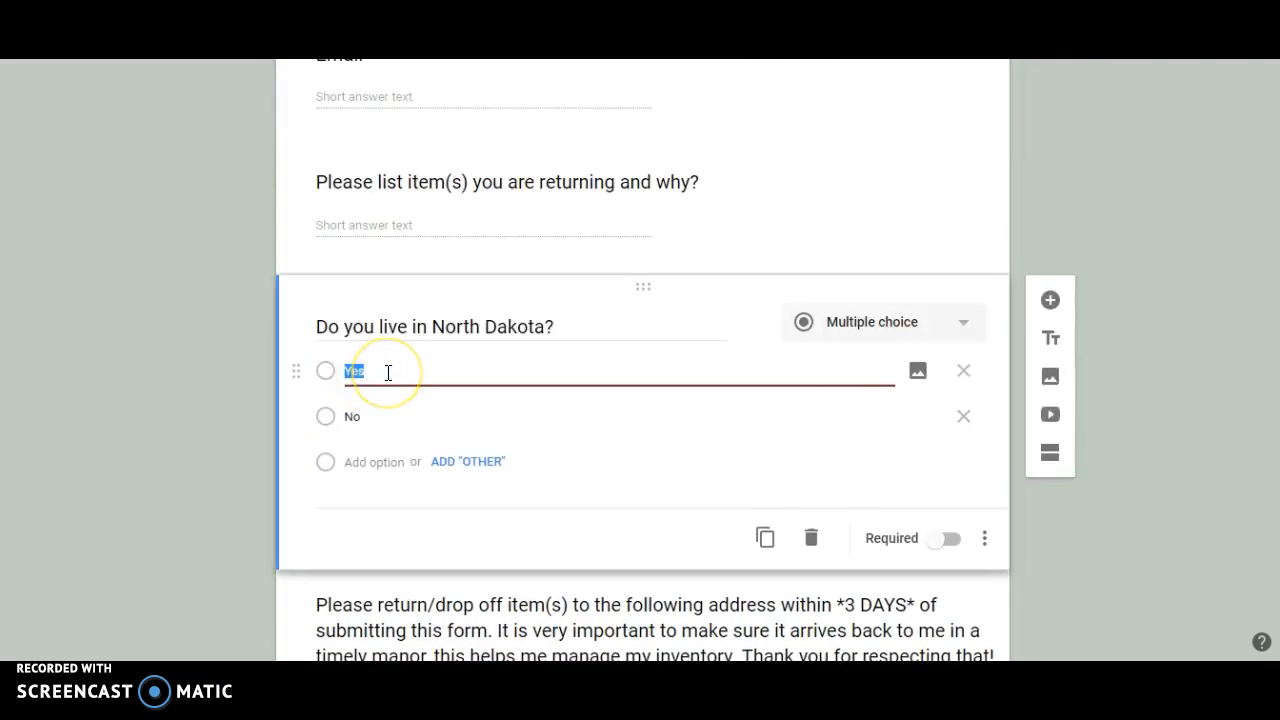
pyautogui.click(387, 372)
pyautogui.click(440, 464)
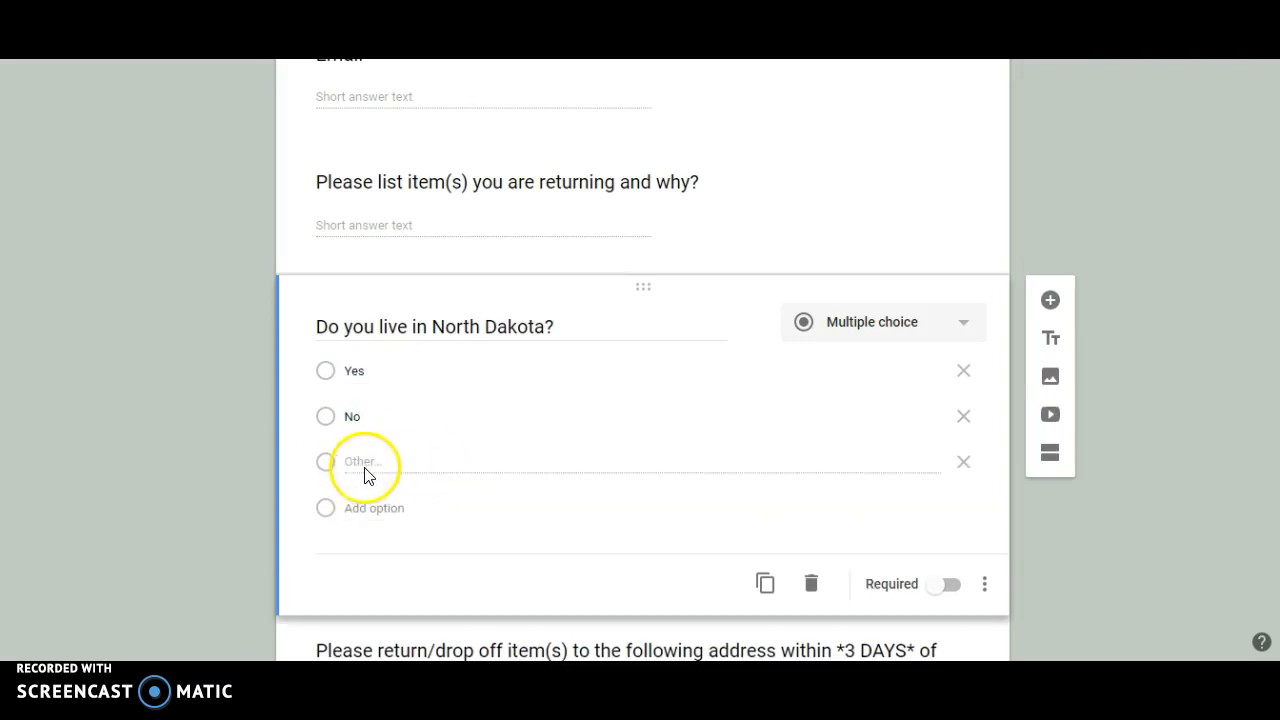
pyautogui.click(377, 507)
pyautogui.write('aksdkjsdkjf')
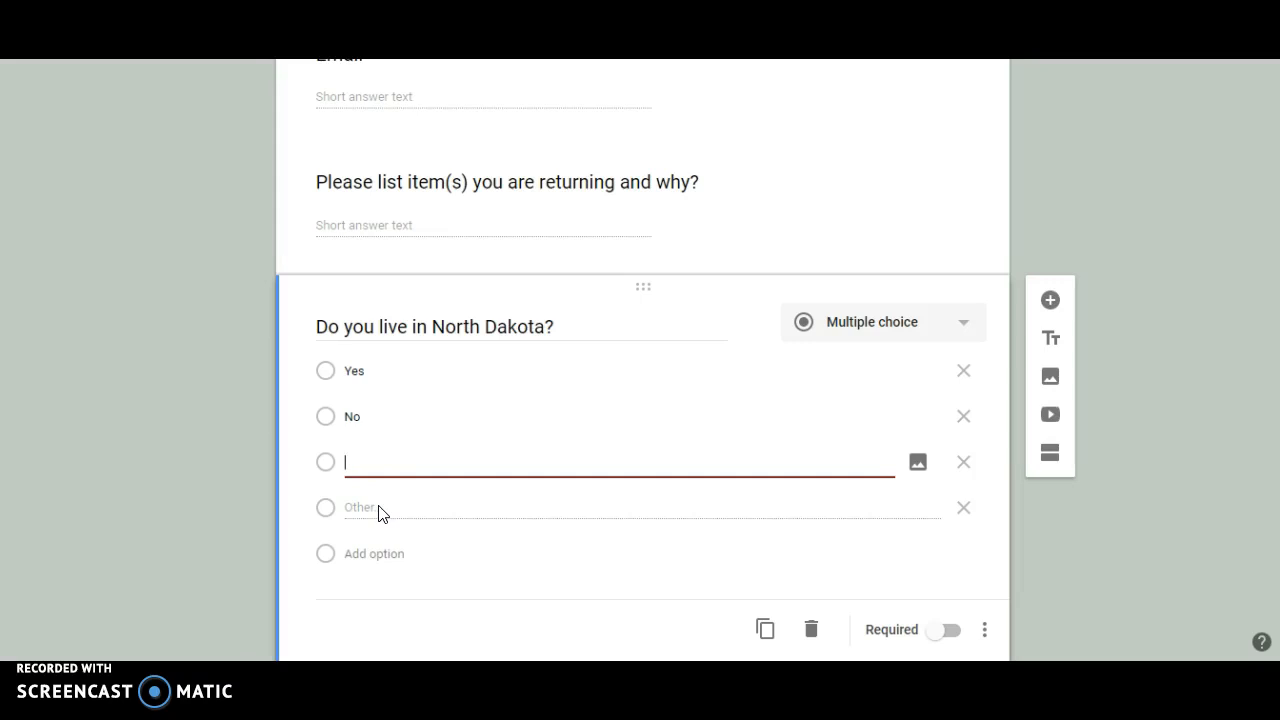
# Step: Remove the extra option and the "Other" choice from the "Do you live in North Dakota?" question
pyautogui.click(963, 464)
pyautogui.click(963, 465)
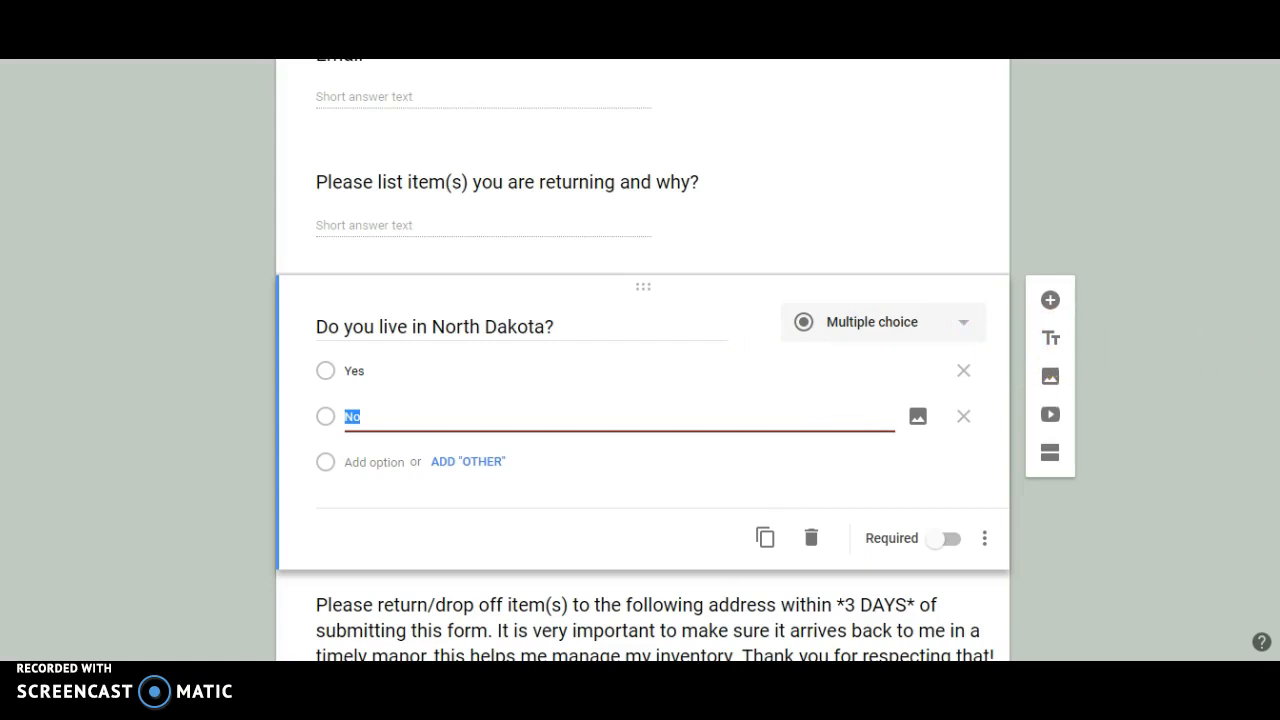
pyautogui.scroll(3, 643, 360)
pyautogui.scroll(1, 643, 360)
pyautogui.scroll(1, 643, 360)
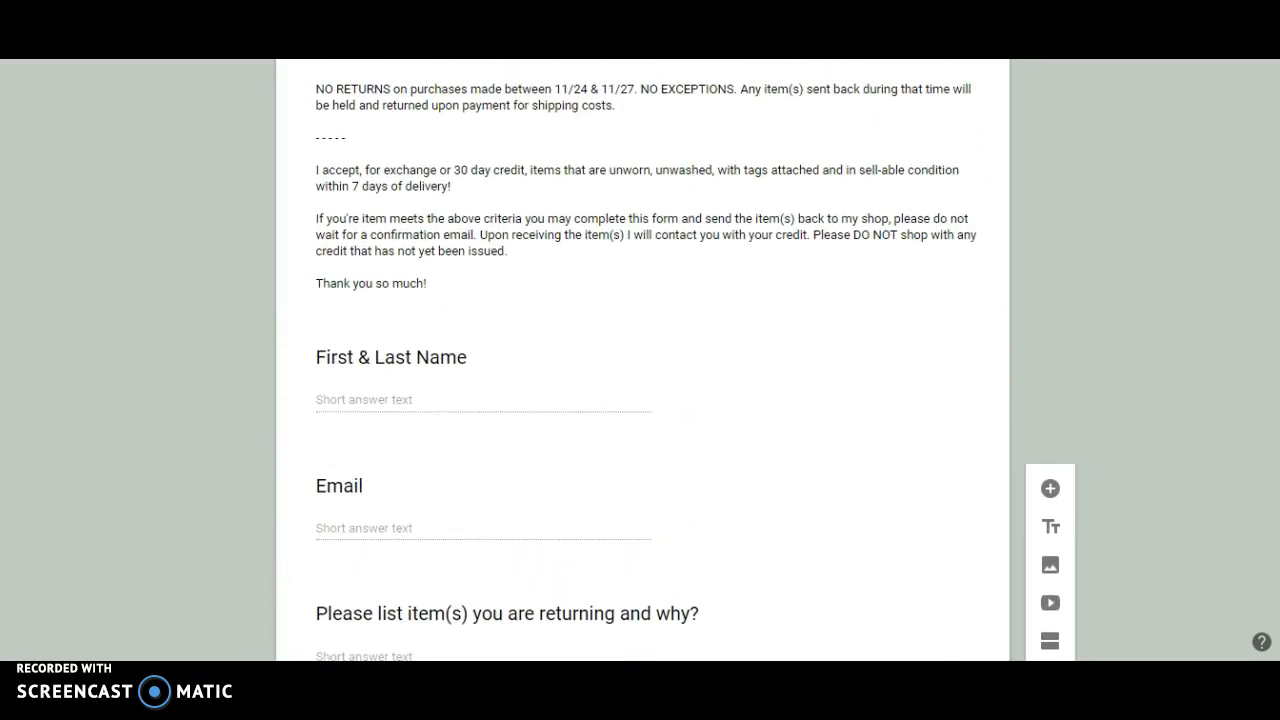
pyautogui.scroll(1, 643, 360)
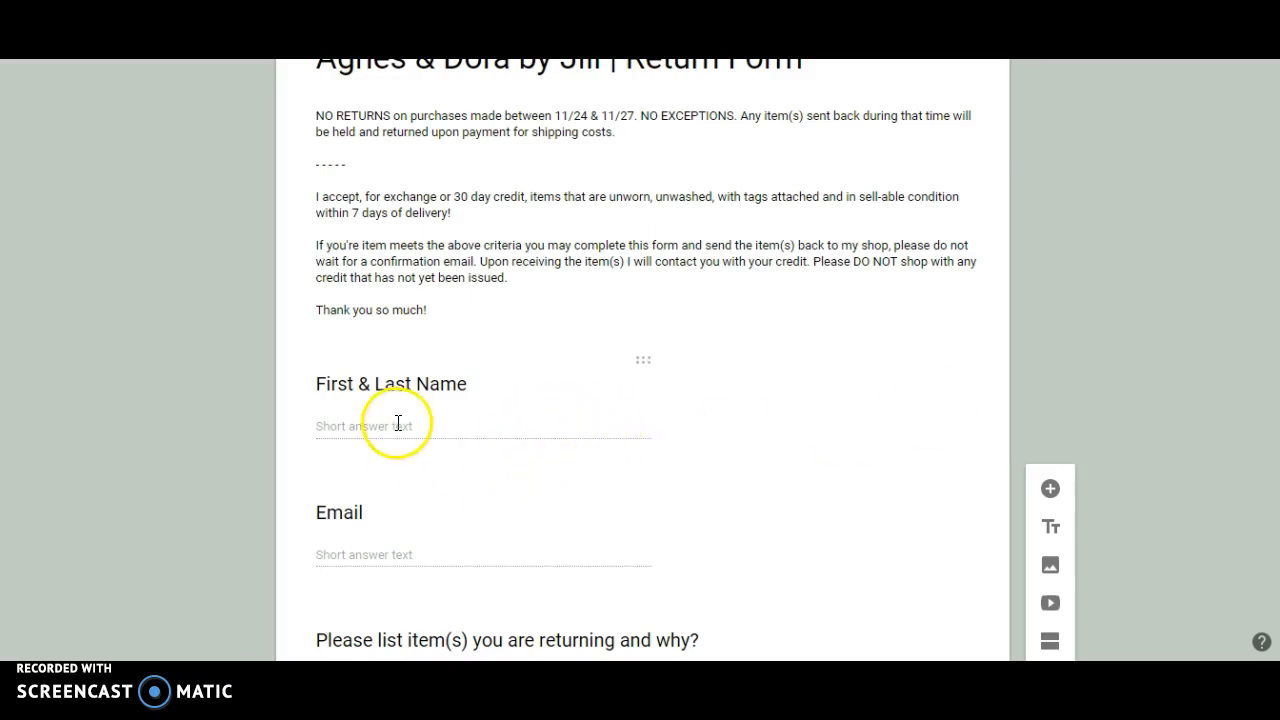
pyautogui.click(580, 400)
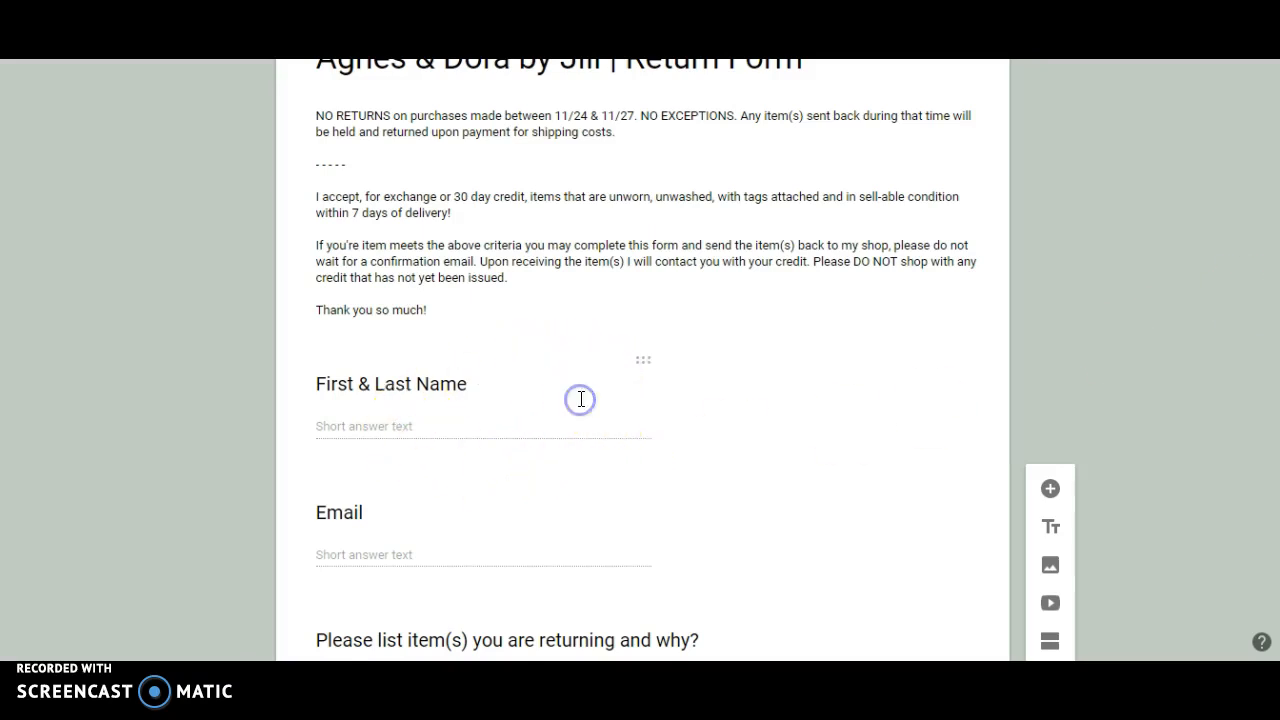
pyautogui.click(880, 396)
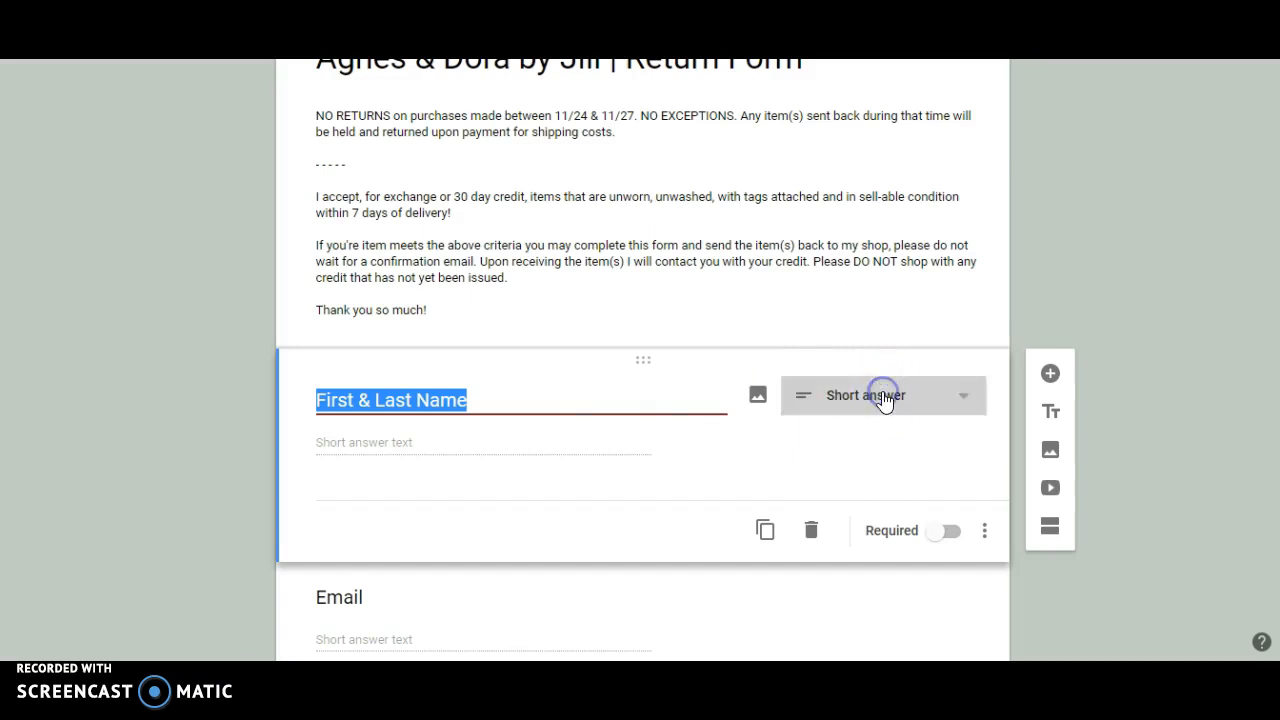
pyautogui.click(883, 402)
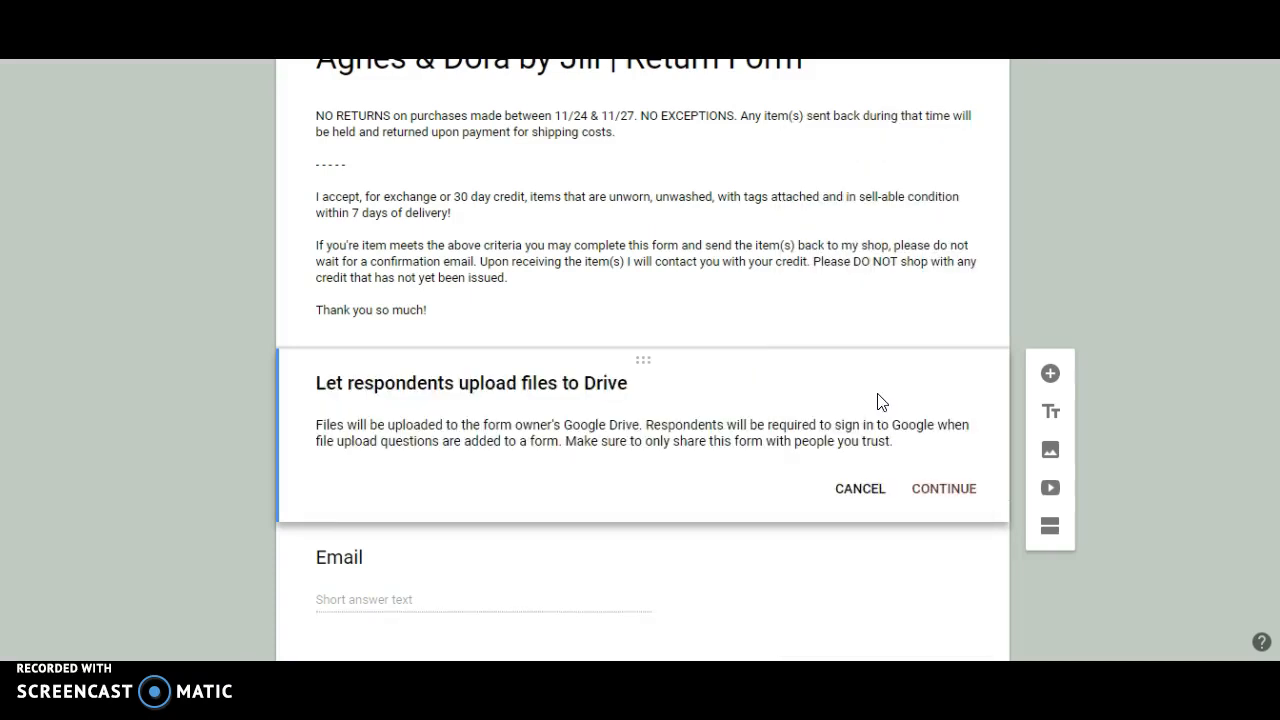
pyautogui.click(860, 489)
# Step: Change the "First & Last Name" question to Checkboxes with the options XS and S
pyautogui.click(900, 398)
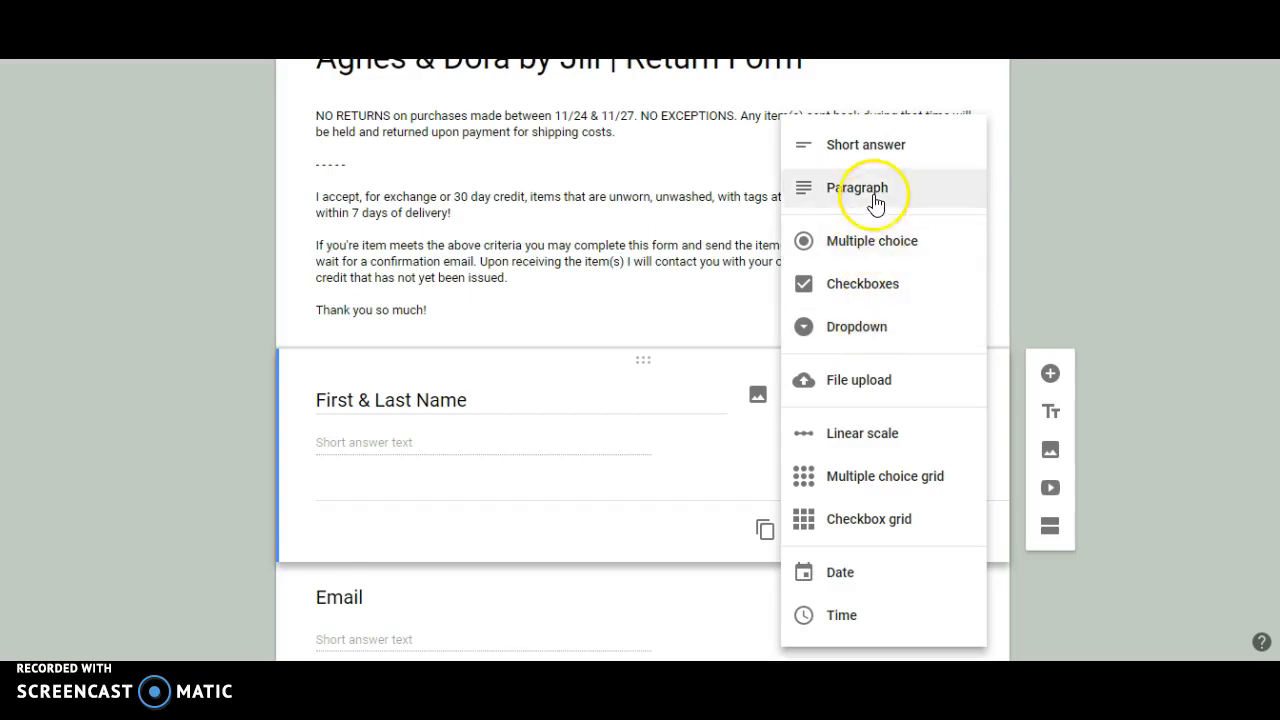
pyautogui.click(866, 284)
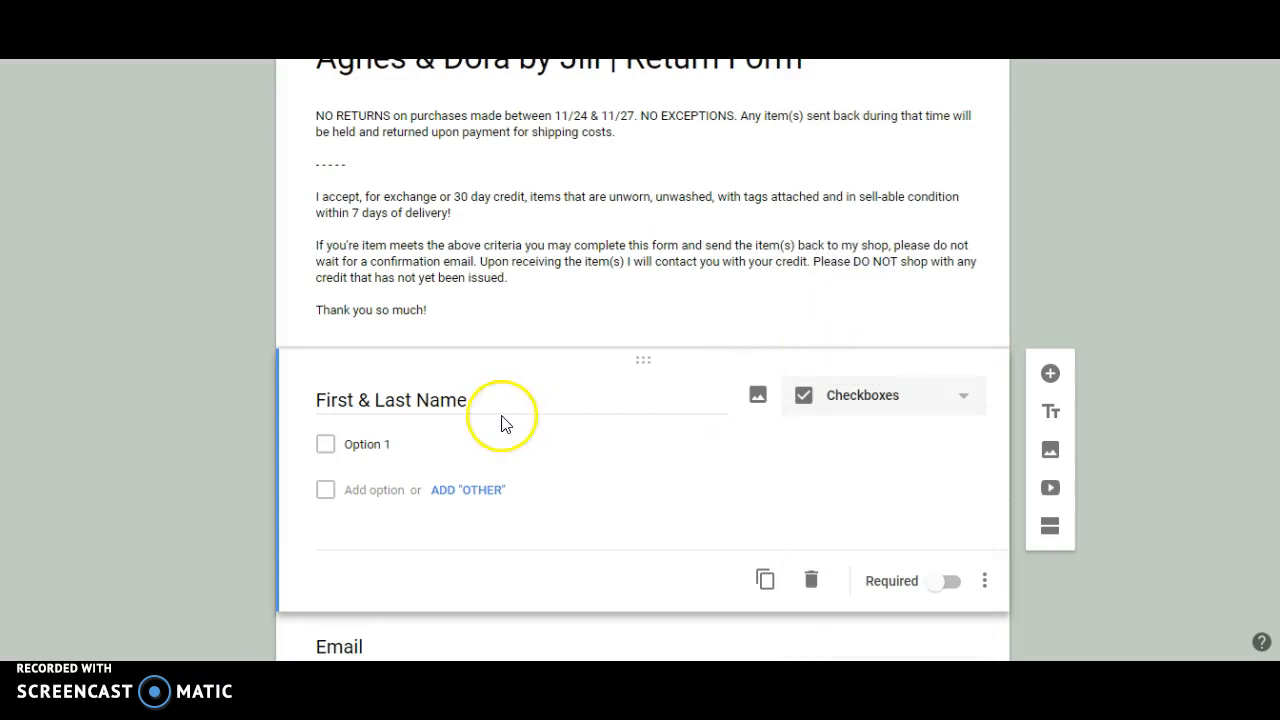
pyautogui.click(371, 450)
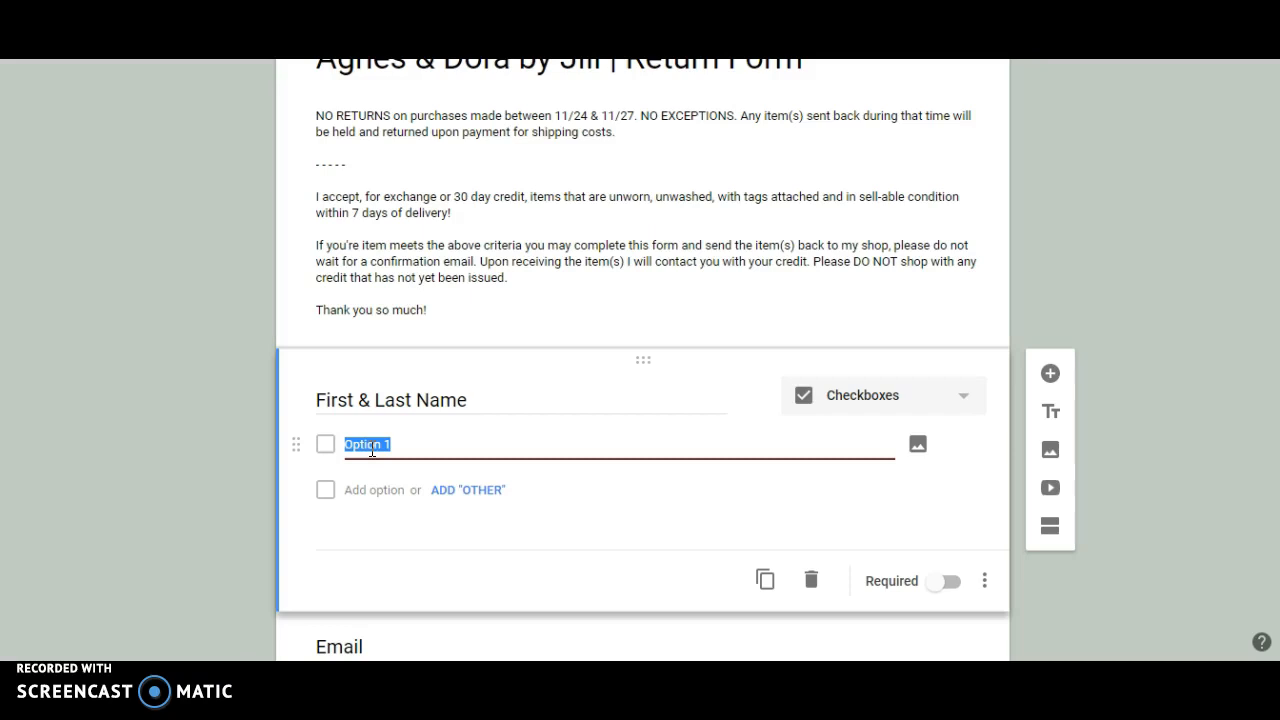
pyautogui.write('xs')
pyautogui.press('Return')
pyautogui.click(378, 493)
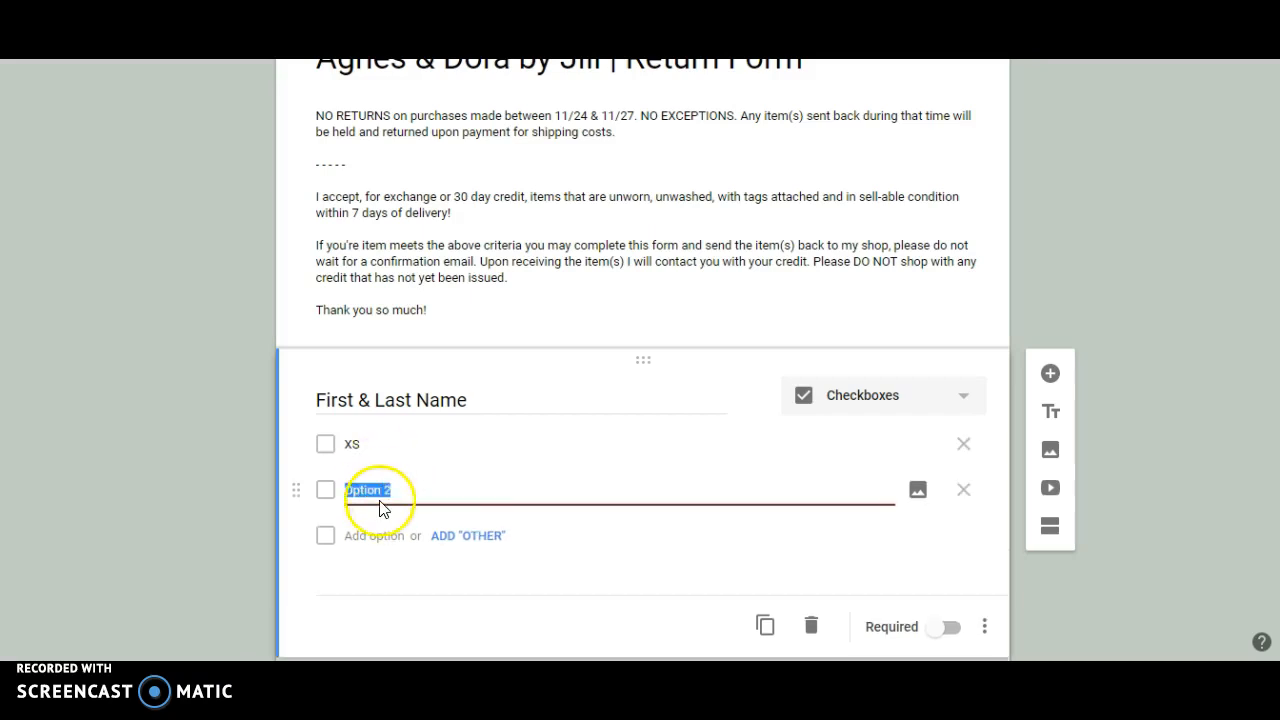
pyautogui.write('s')
pyautogui.press('Return')
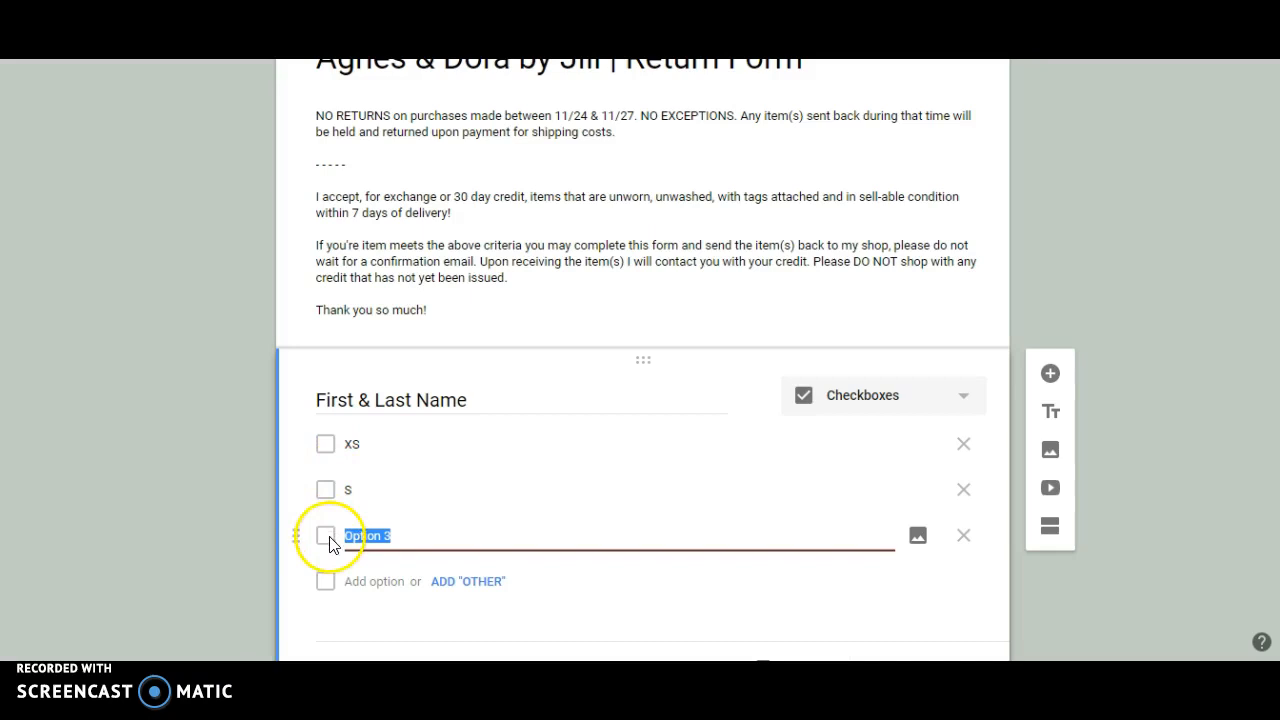
# Step: Remove the third option and the S option, and set the "First & Last Name" question back to Short answer
pyautogui.click(964, 536)
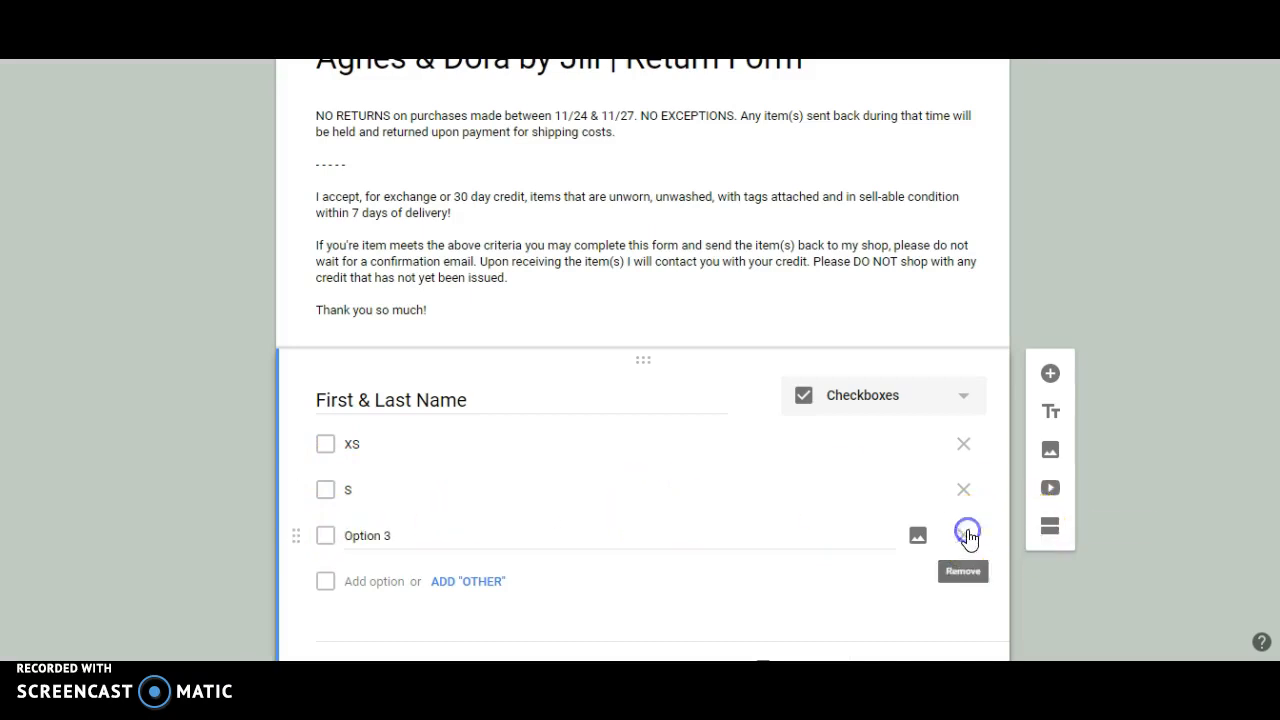
pyautogui.click(965, 478)
pyautogui.click(940, 407)
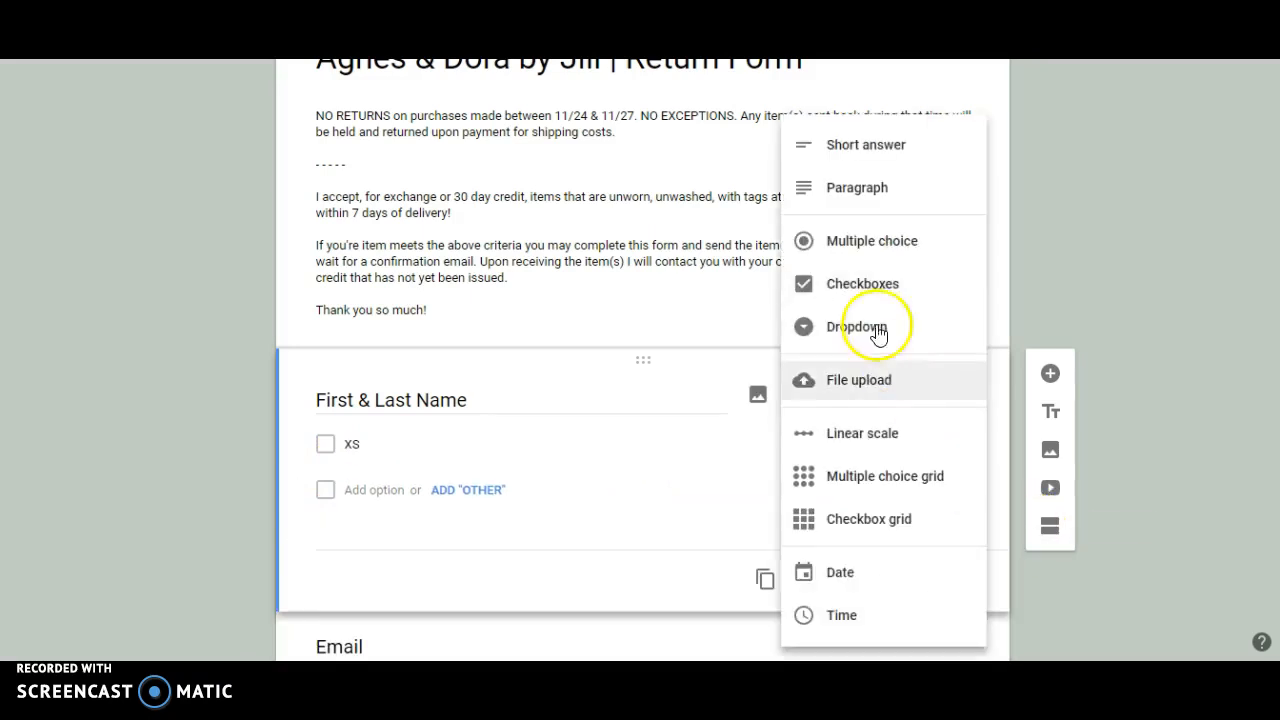
pyautogui.click(886, 150)
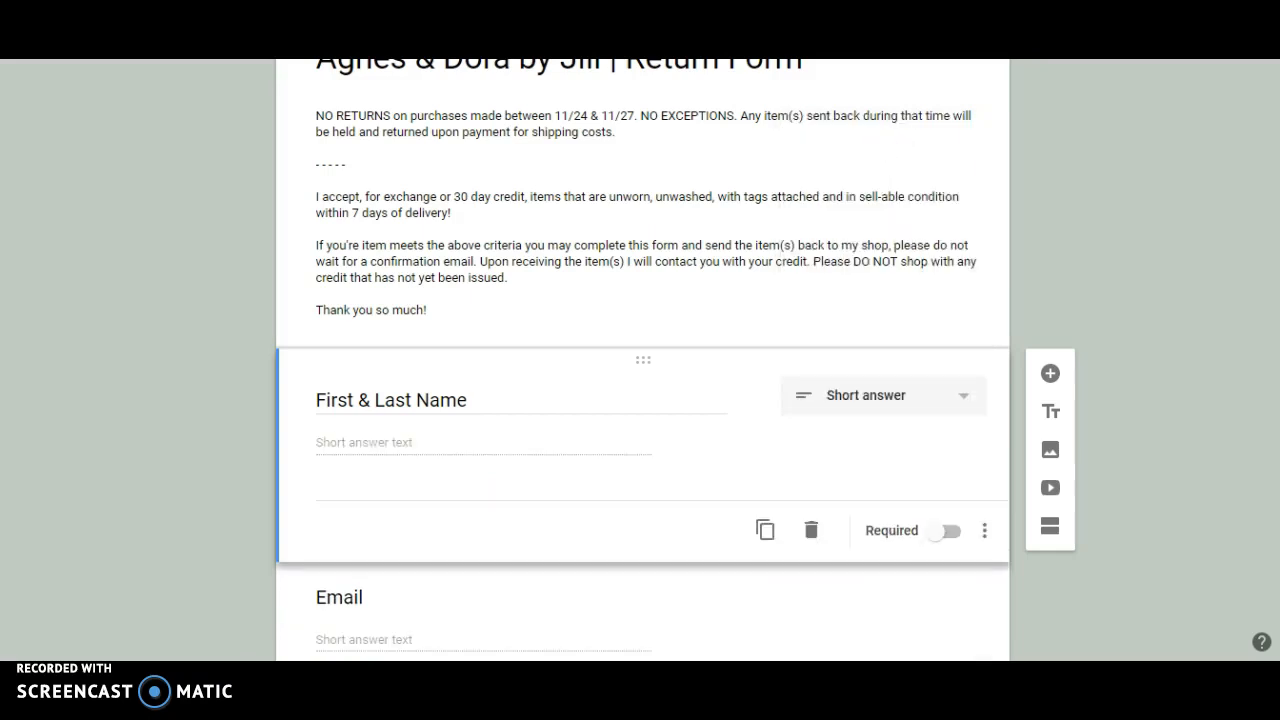
# Step: Review the Check-out Form from its header text through the "Porch Pick Up (Local ONLY)" and Return Policy questions
pyautogui.scroll(3, 640, 360)
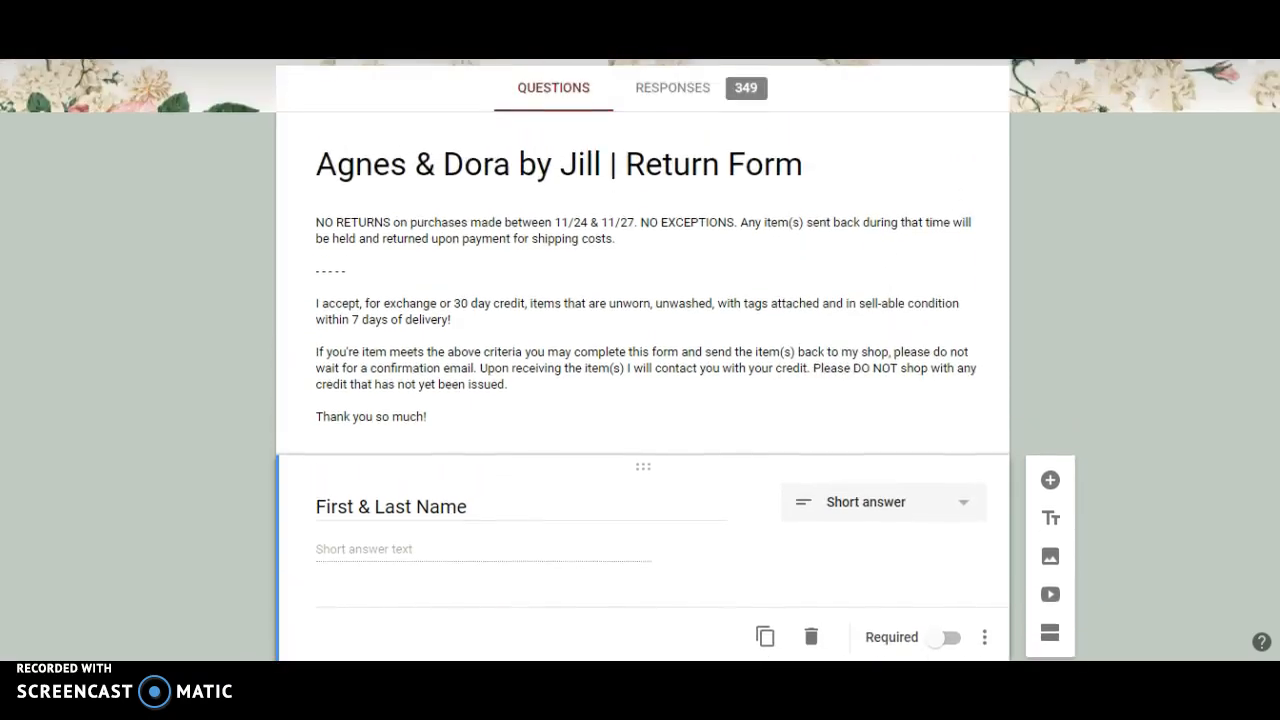
pyautogui.scroll(1, 640, 360)
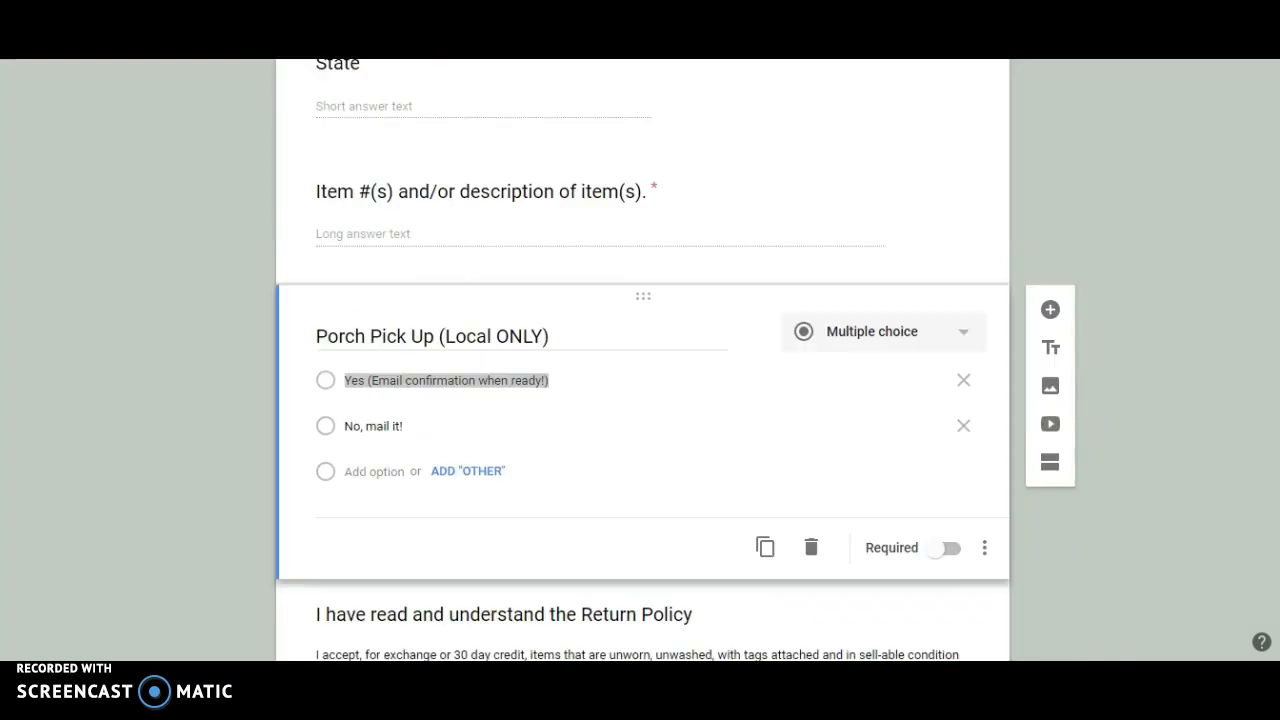
pyautogui.click(1173, 321)
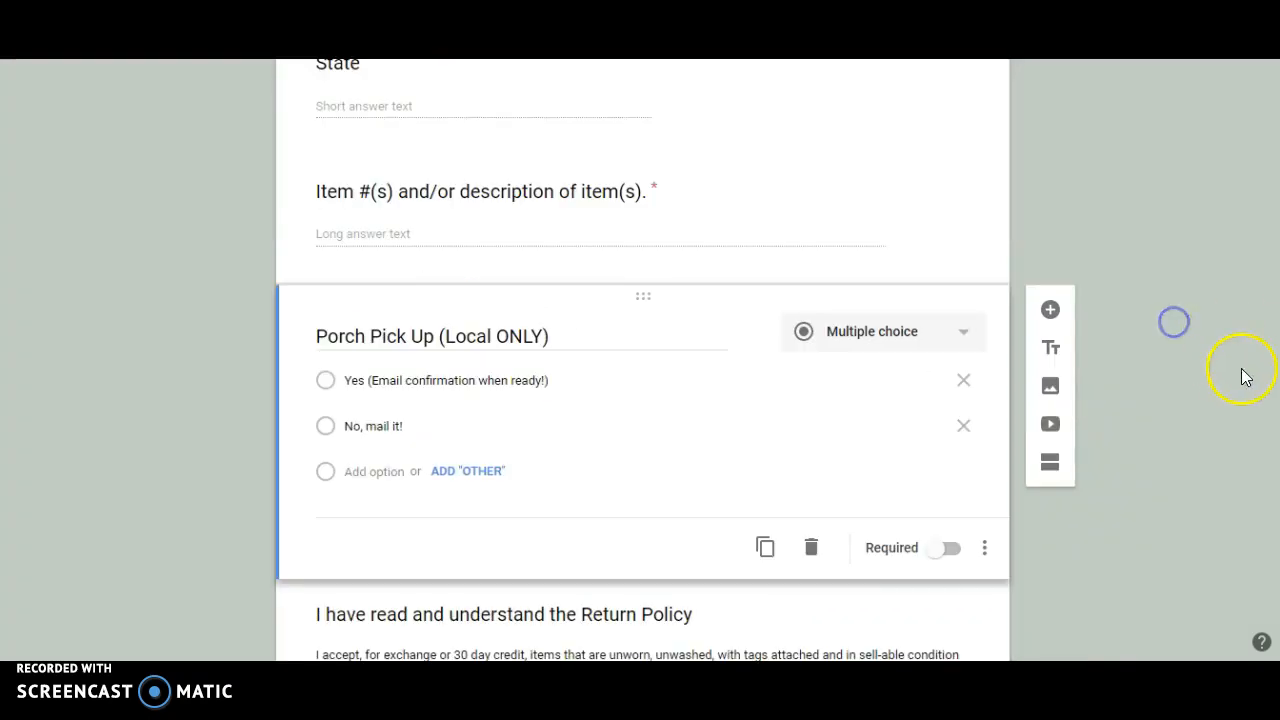
pyautogui.scroll(6, 642, 360)
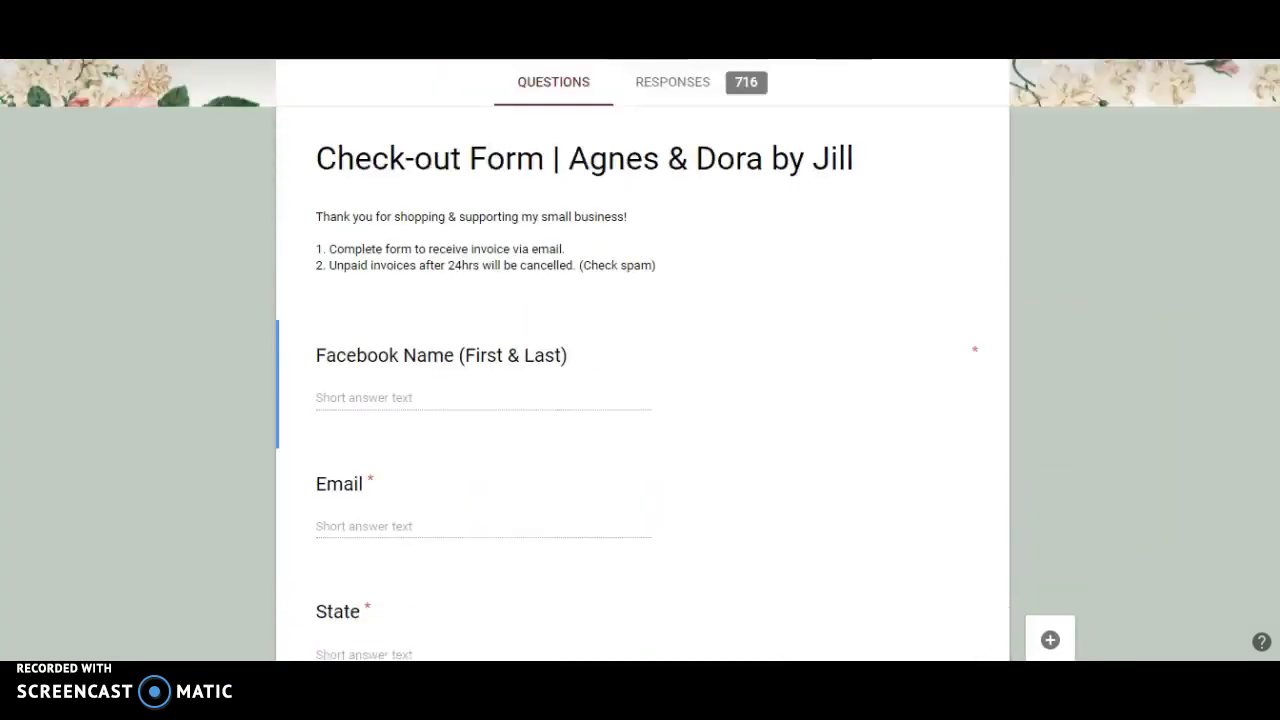
pyautogui.scroll(-5, 642, 360)
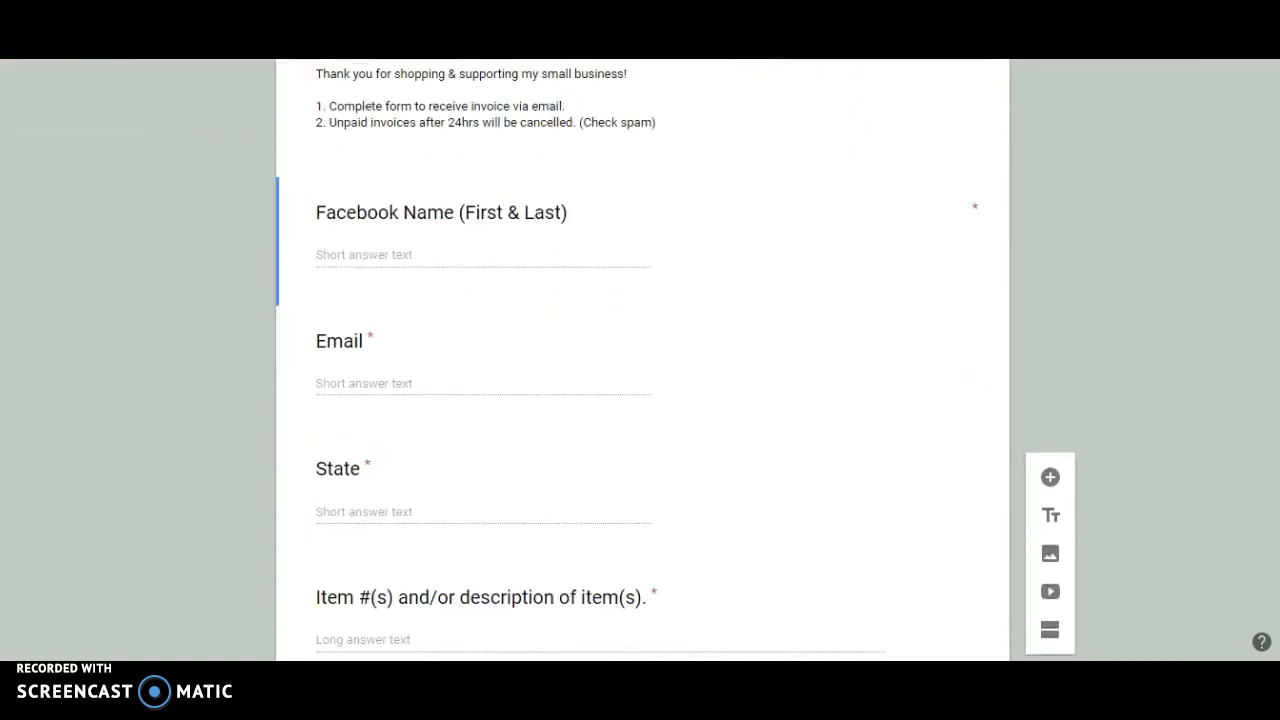
pyautogui.scroll(-3, 642, 360)
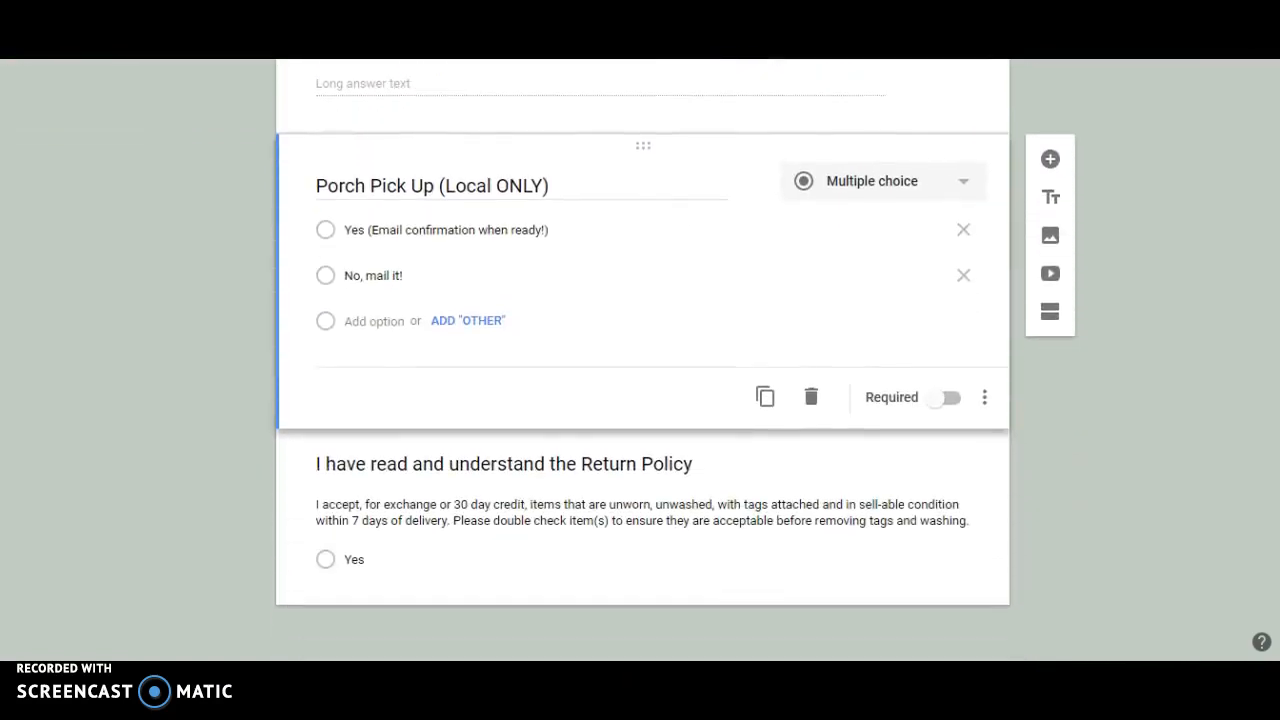
pyautogui.scroll(6, 642, 360)
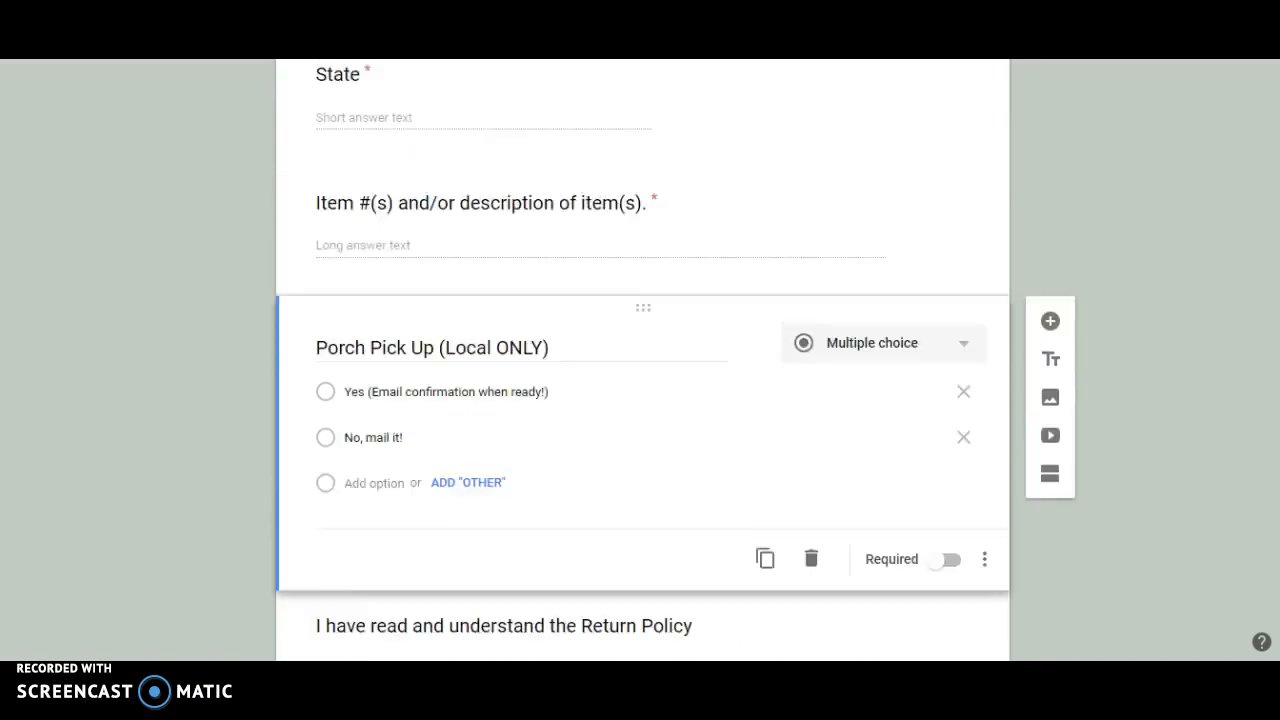
pyautogui.scroll(2, 642, 360)
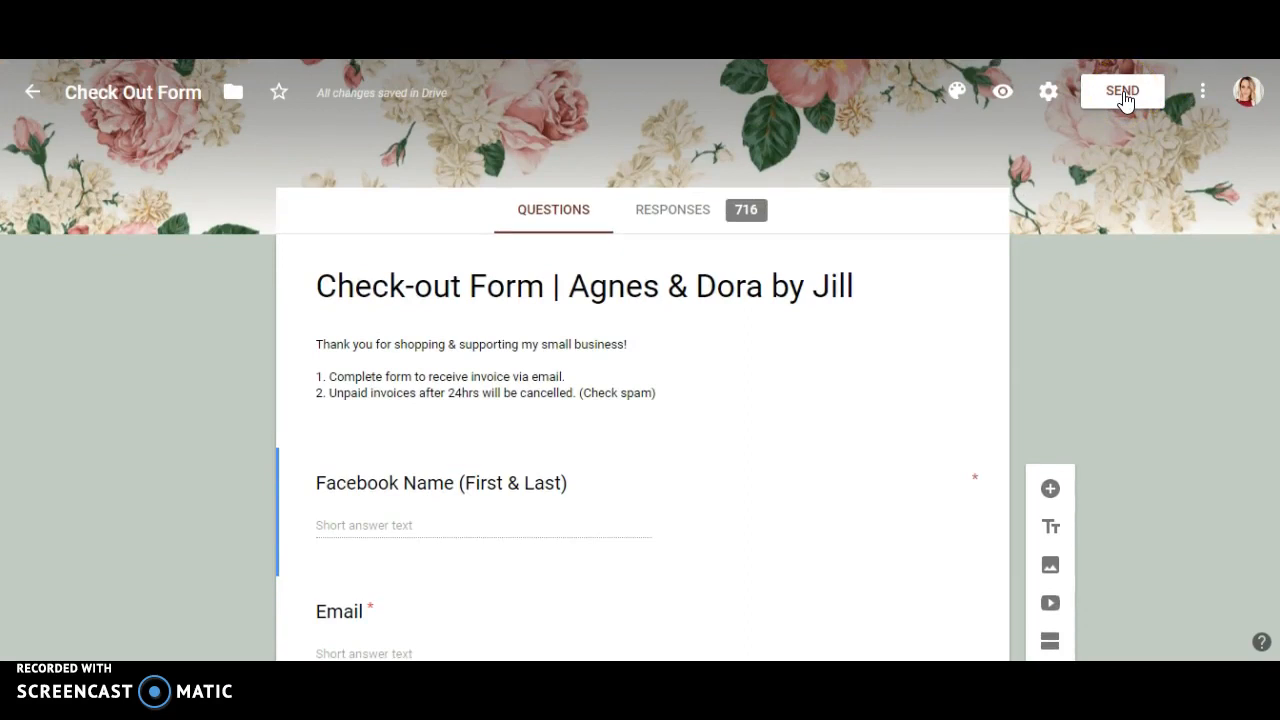
# Step: Bring up the Check Out Form's shareable link in the send options and shorten its URL
pyautogui.click(1125, 98)
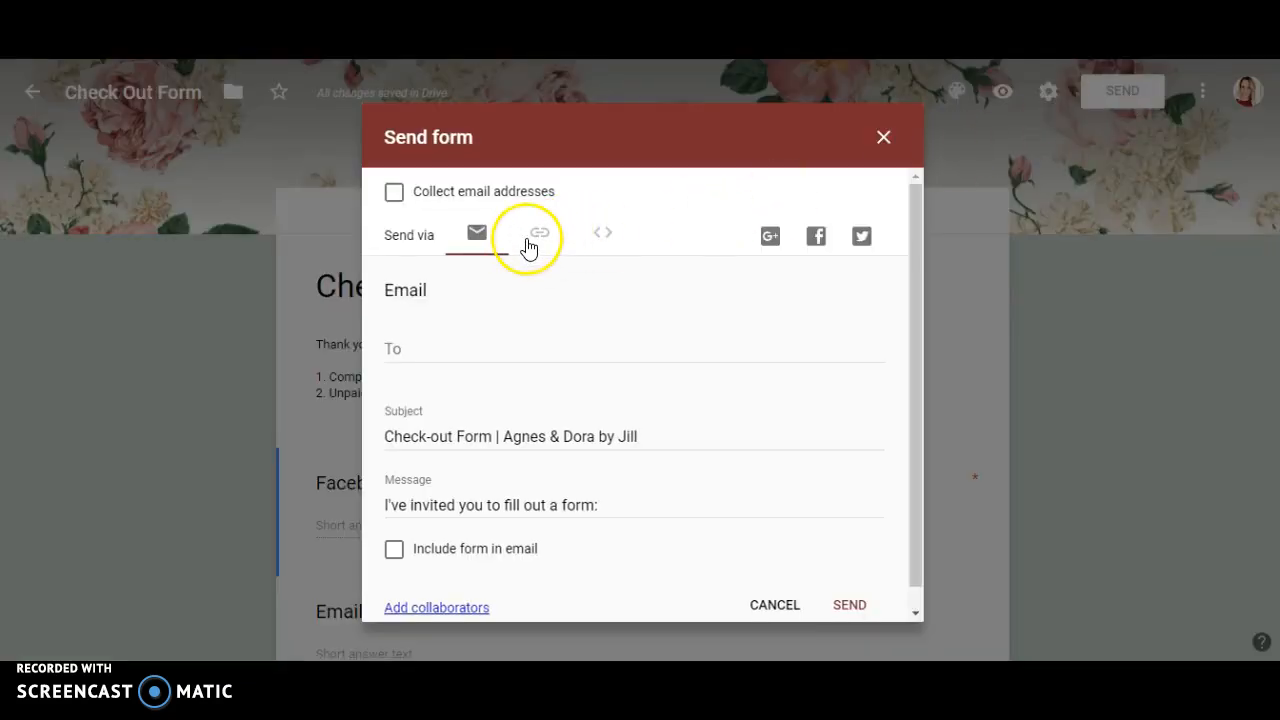
pyautogui.click(539, 238)
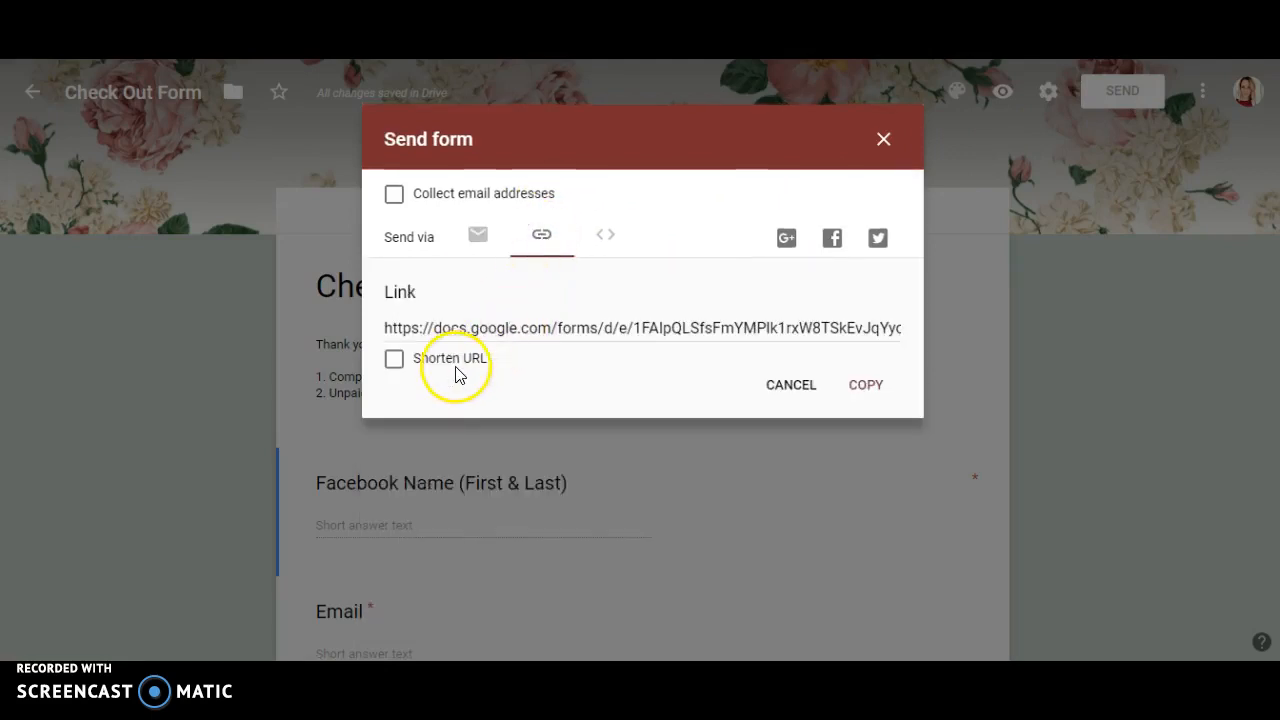
pyautogui.click(458, 362)
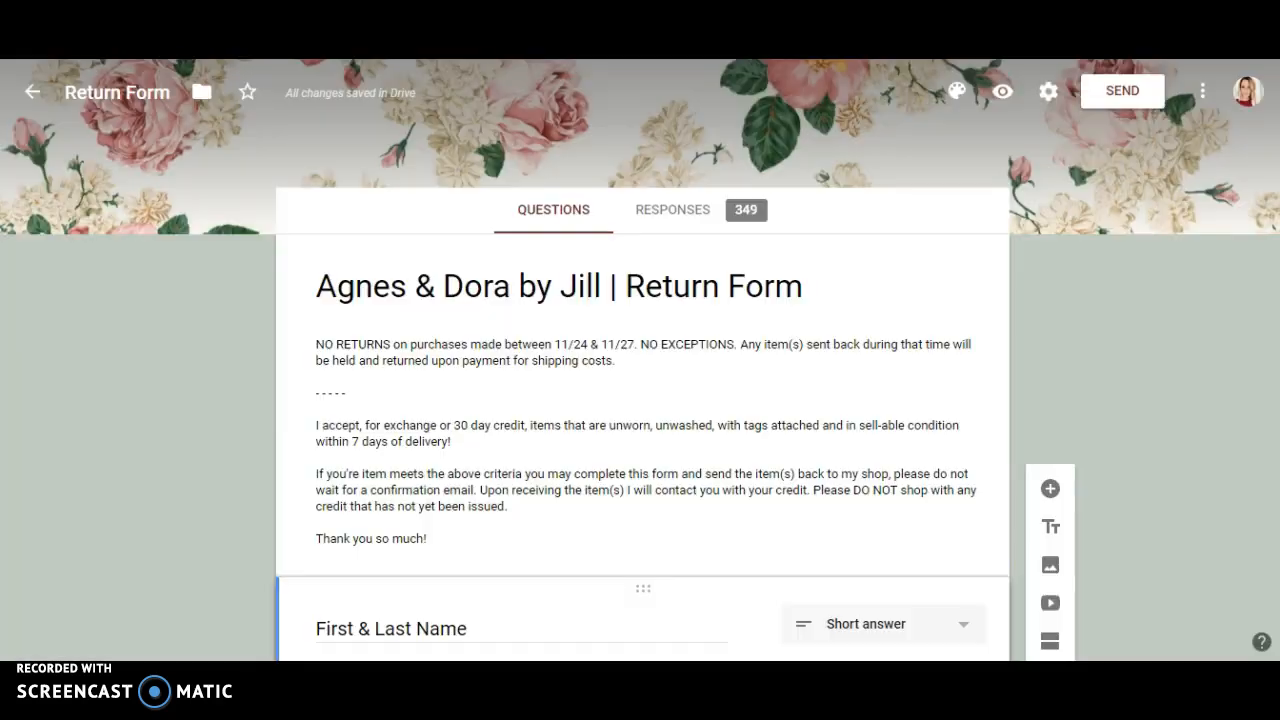
# Step: Produce a shortened shareable link for the Return Form, select the link text, and close the send options
pyautogui.click(1108, 100)
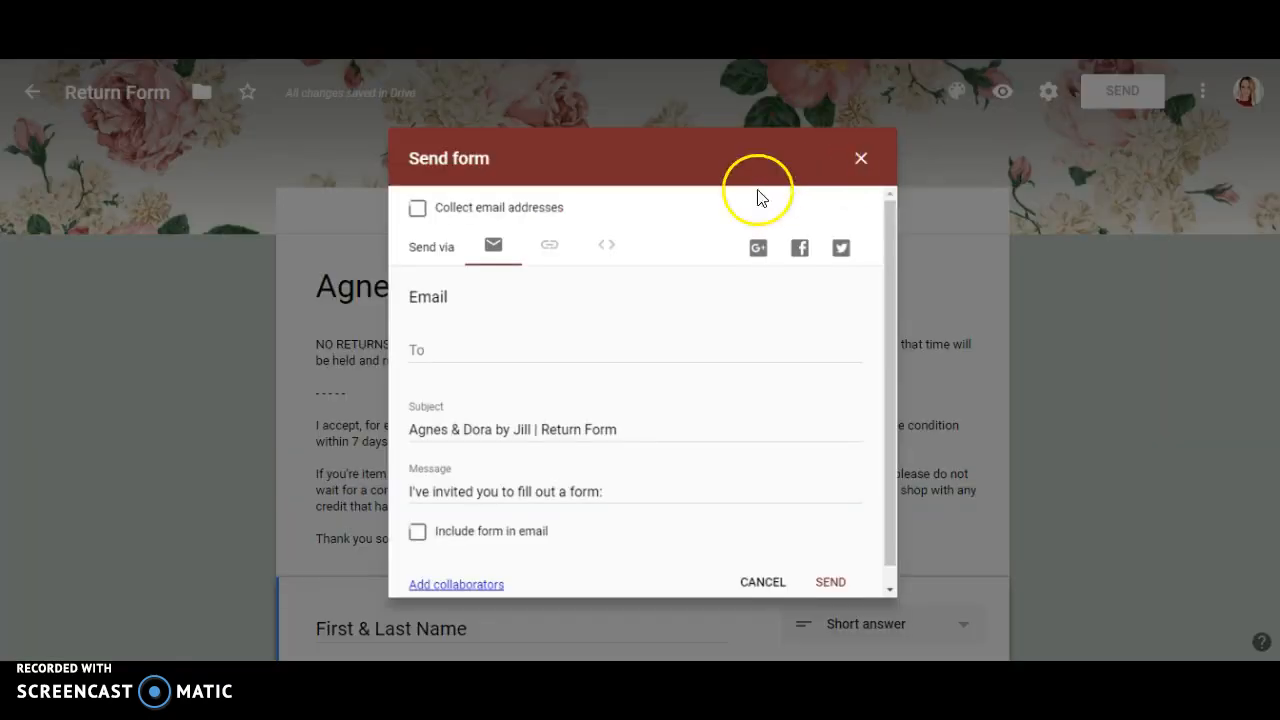
pyautogui.click(531, 242)
pyautogui.click(449, 358)
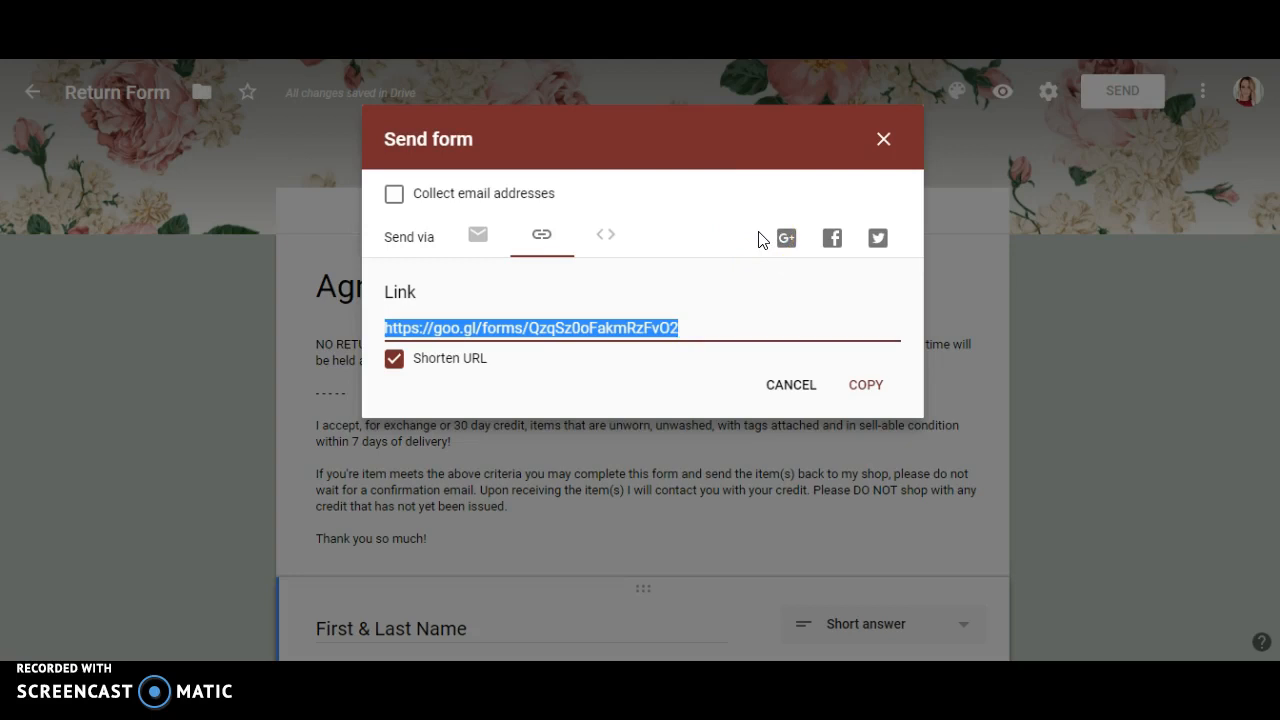
pyautogui.click(711, 251)
pyautogui.click(503, 328)
pyautogui.click(886, 144)
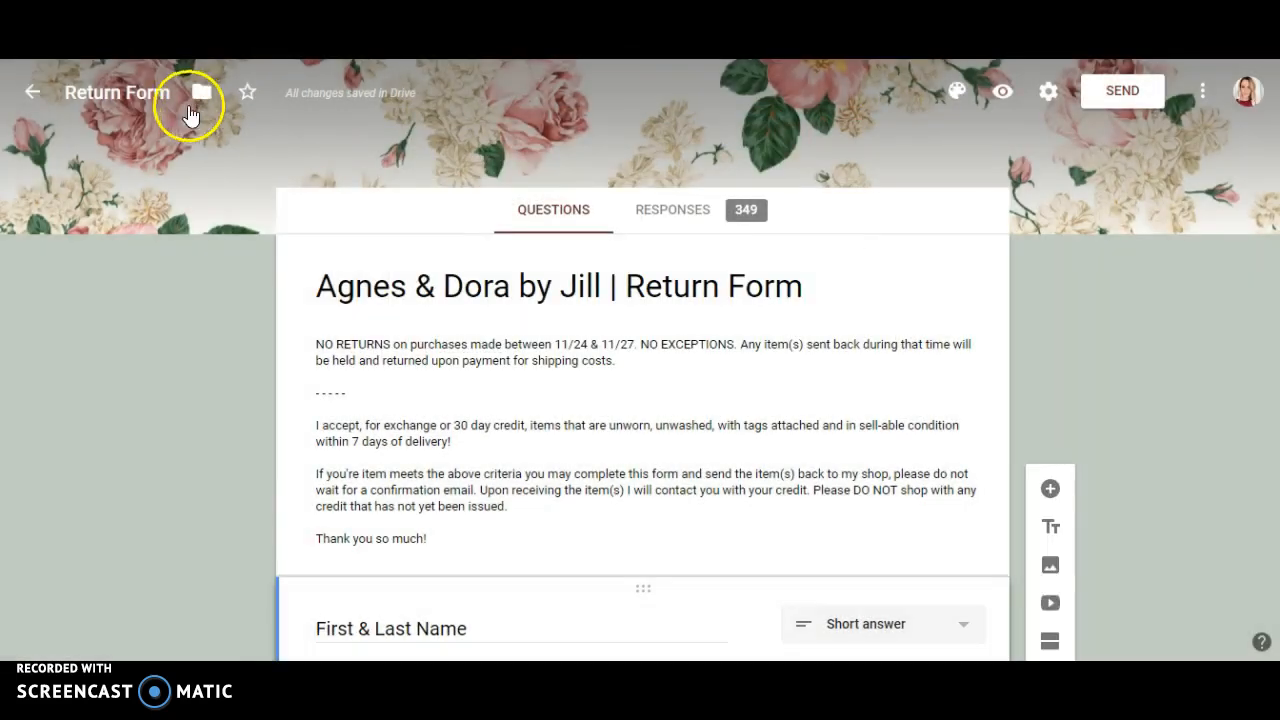